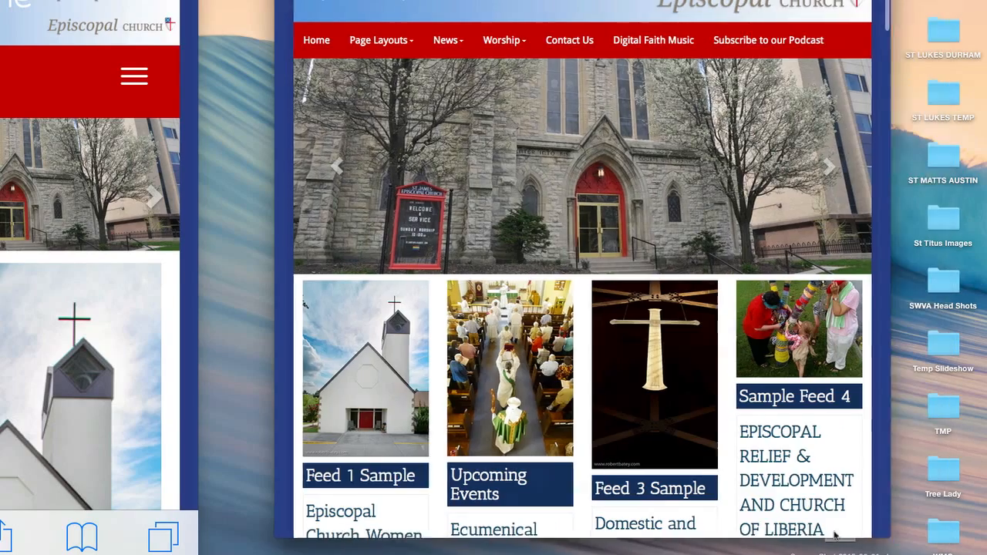
# Enlarge the browser window, and examine how the home page's feed columns and images stack in the iPhone simulator
pyautogui.moveTo(731, 527); pyautogui.dragTo(986, 494)
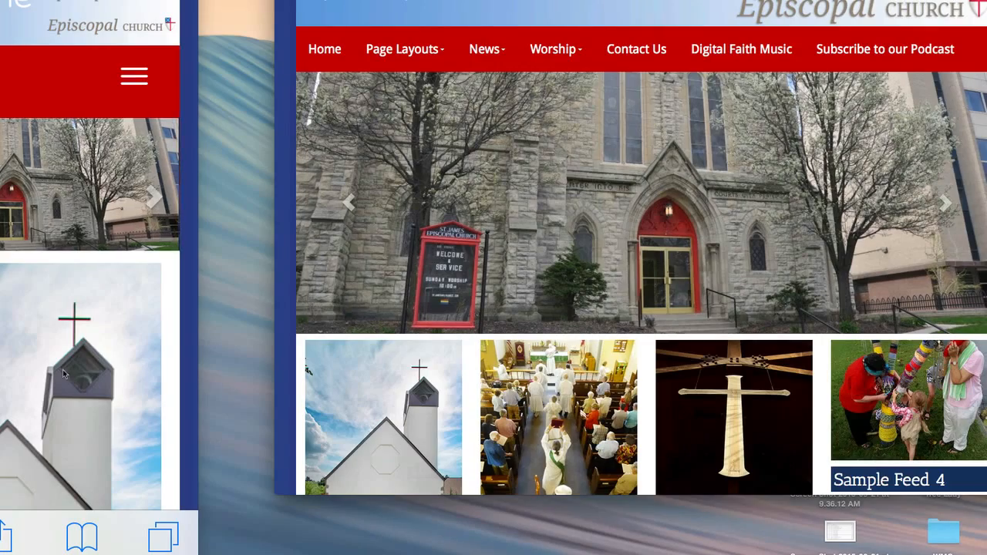
pyautogui.scroll(-10, 63, 324)
pyautogui.scroll(-10, 209, 400)
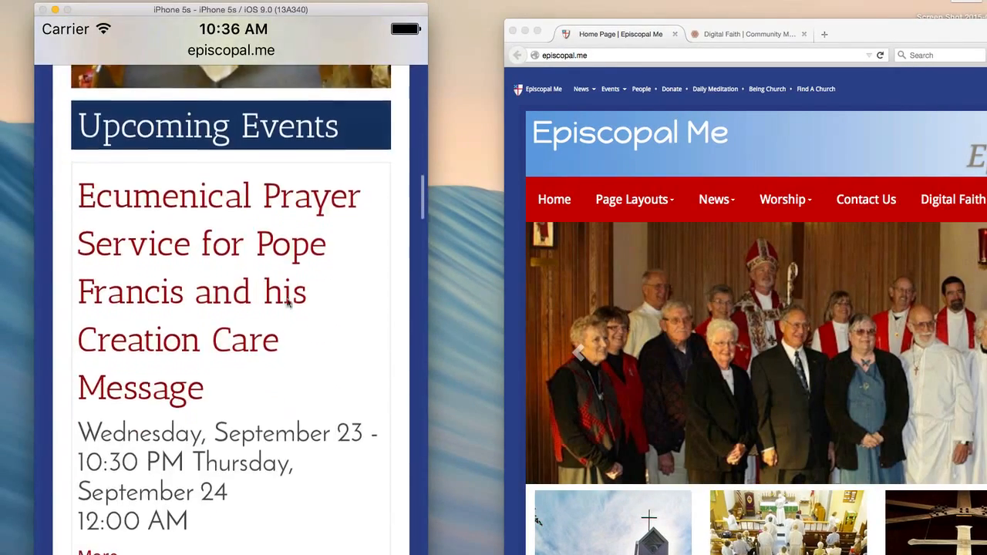
pyautogui.scroll(-15, 287, 303)
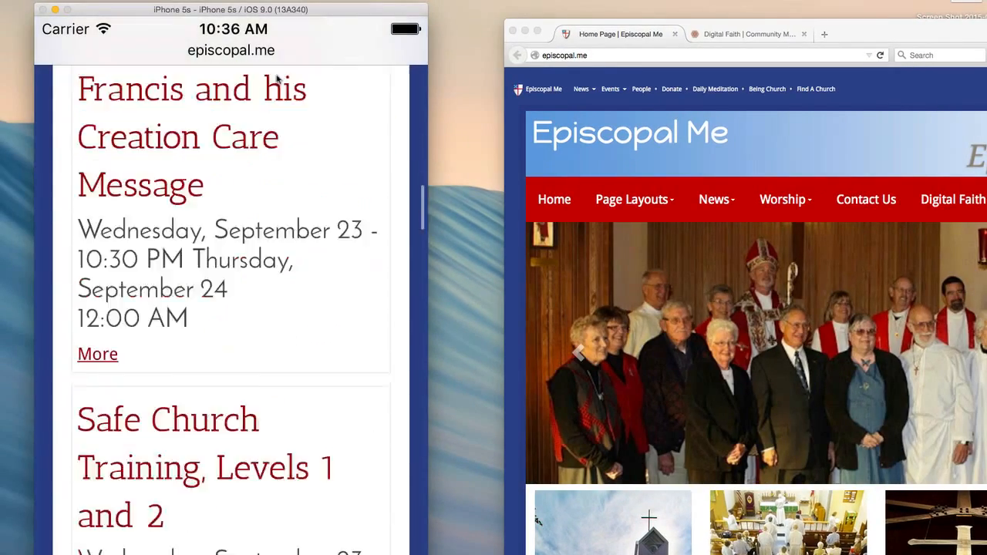
pyautogui.scroll(-15, 294, 467)
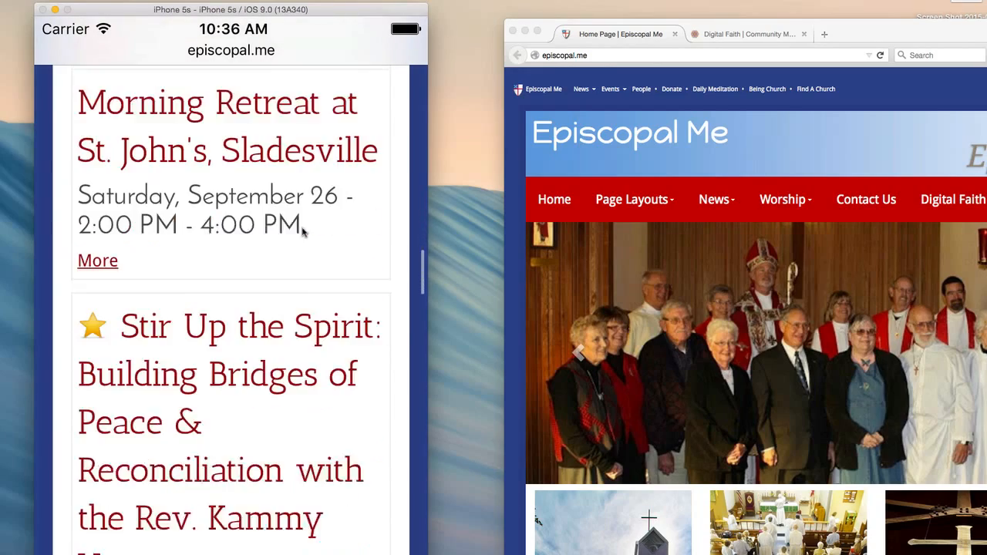
pyautogui.scroll(-3, 284, 530)
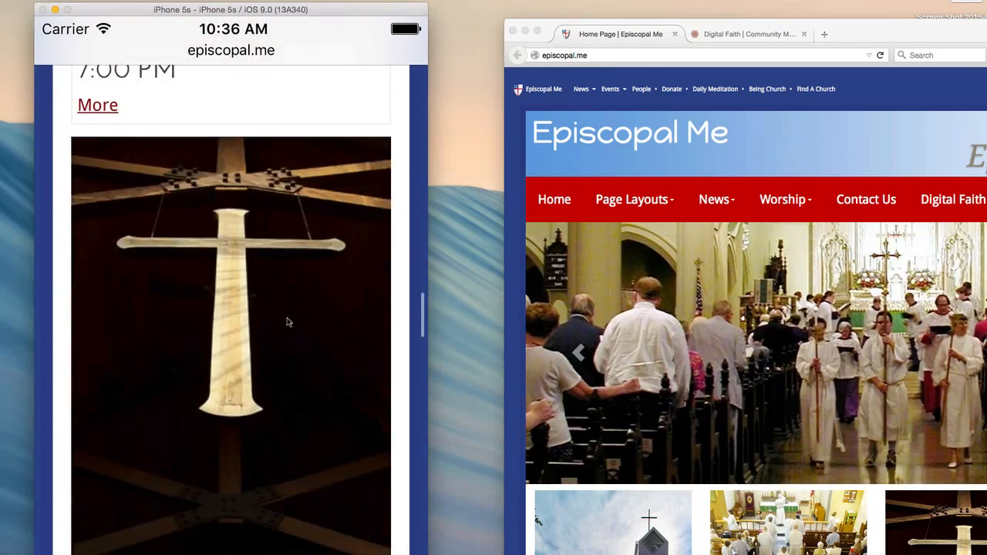
pyautogui.scroll(15, 286, 322)
pyautogui.scroll(10, 269, 395)
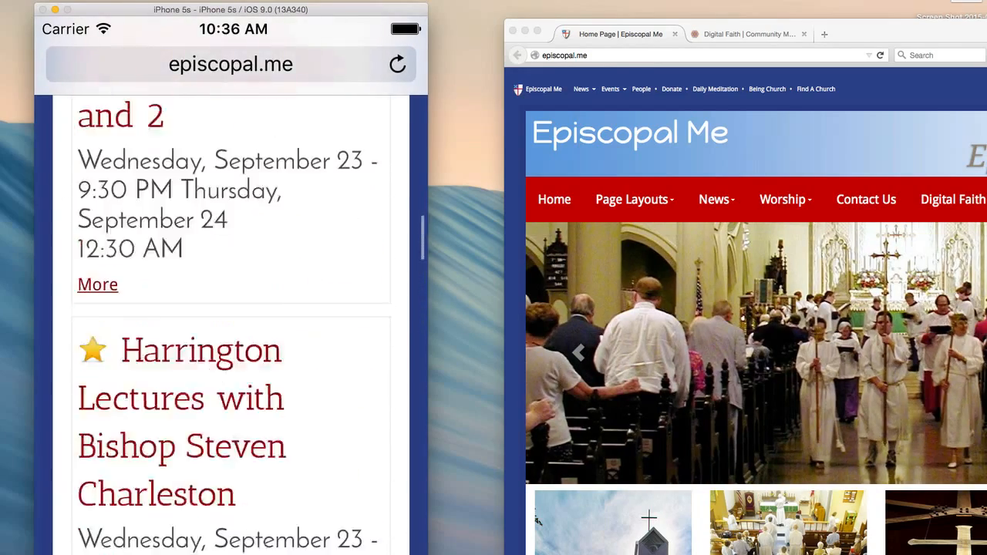
# Inspect the church photo above Feed 1 Sample in Firebug to read its width and height attributes
pyautogui.click(527, 516)
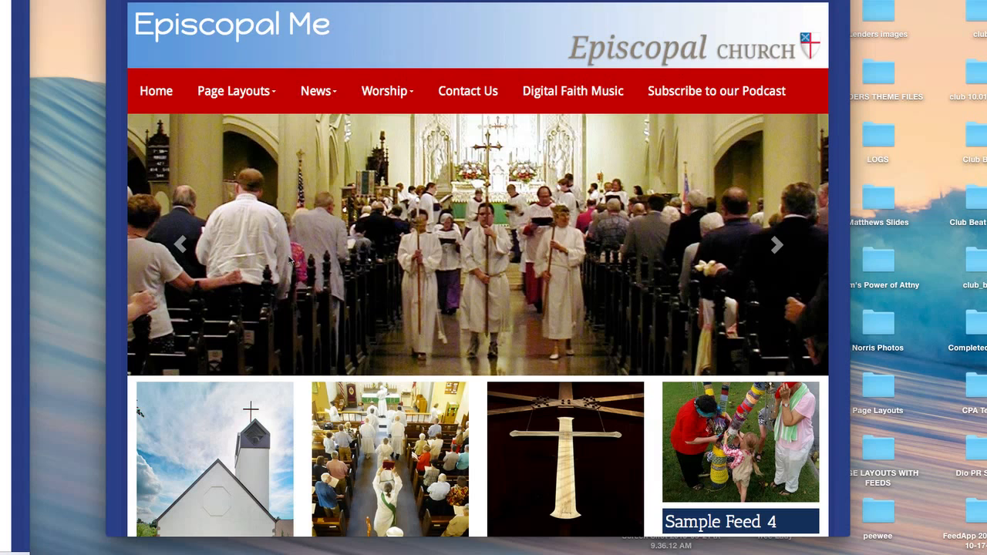
pyautogui.scroll(-4, 289, 260)
pyautogui.press('F12')
pyautogui.scroll(-3, 290, 260)
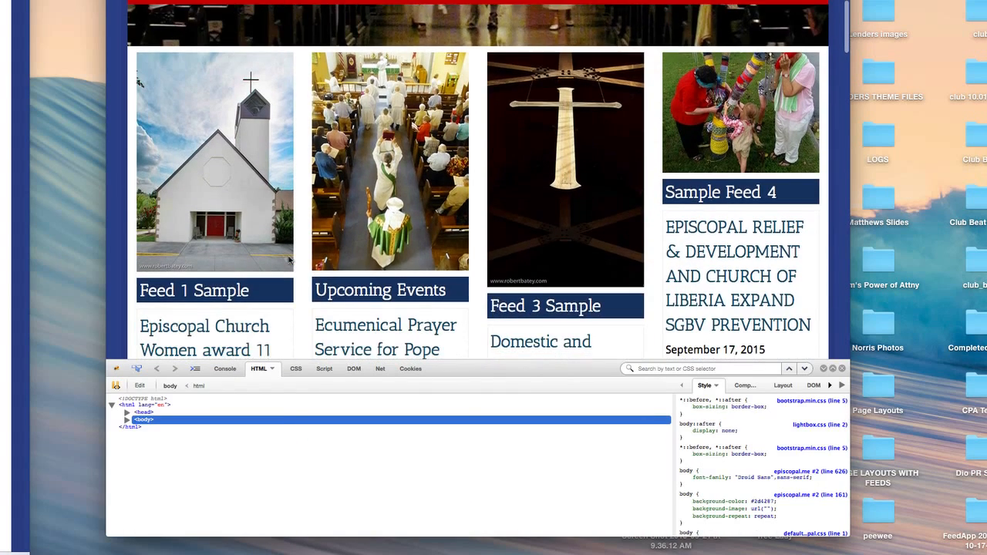
pyautogui.click(137, 369)
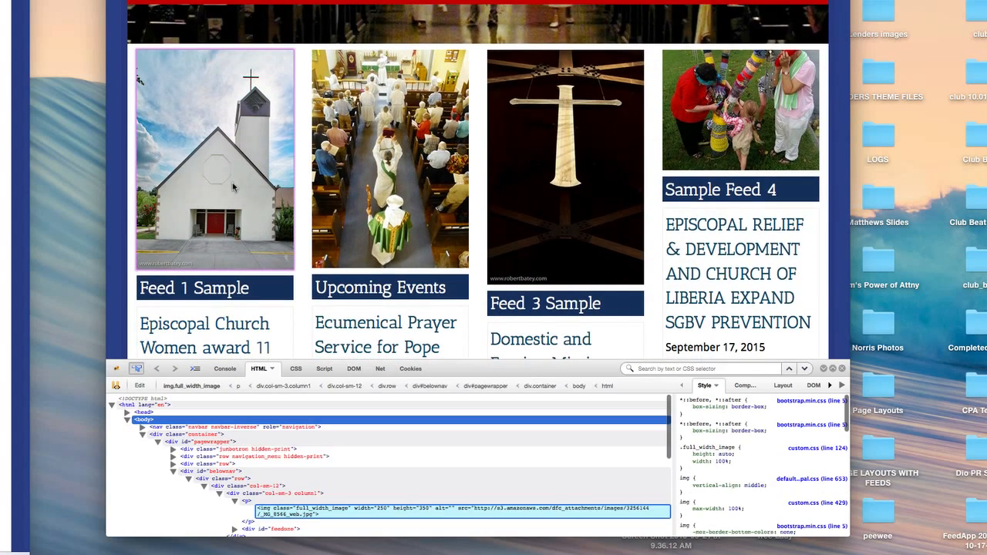
pyautogui.click(233, 187)
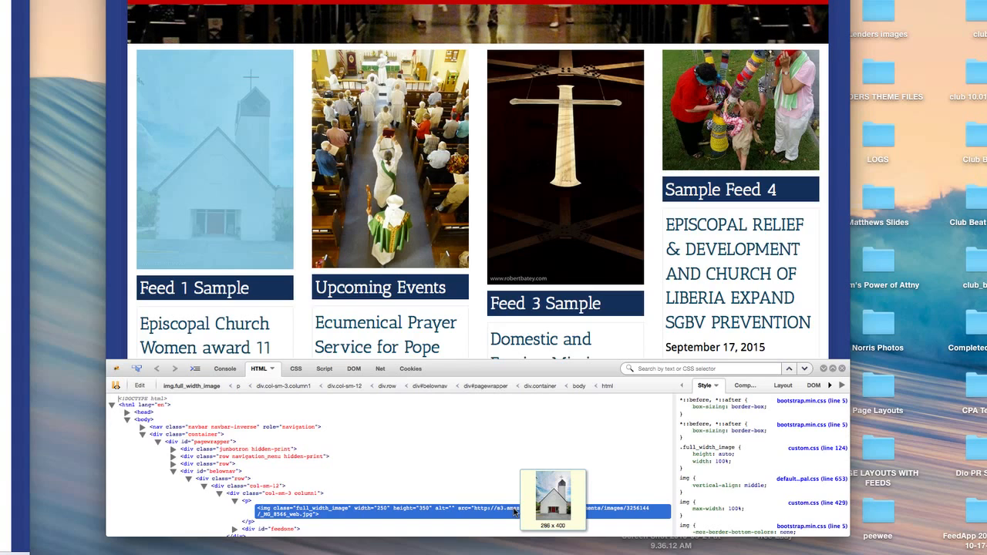
# Inspect the procession photo above Upcoming Events and the cross photo above Feed 3 Sample for their image dimensions
pyautogui.click(136, 369)
pyautogui.click(418, 243)
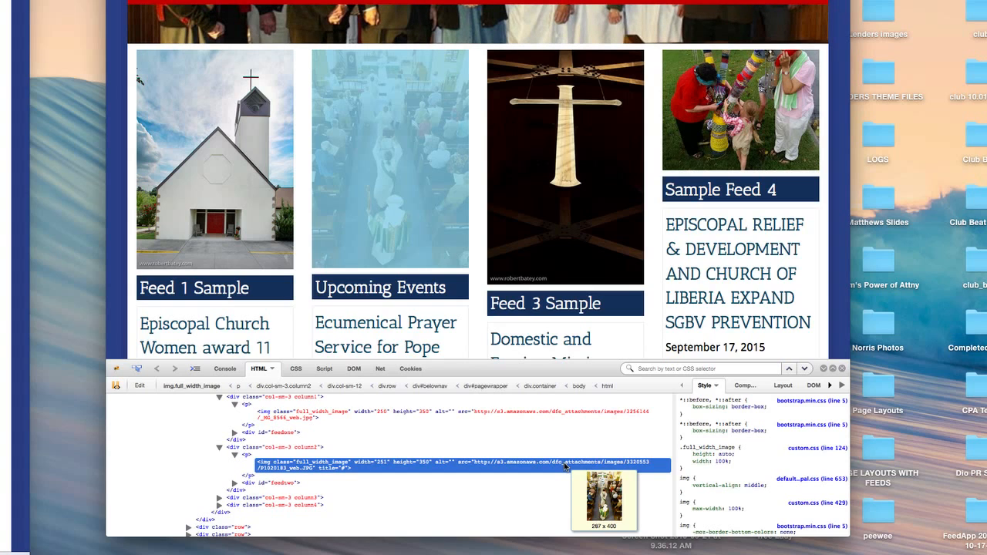
pyautogui.click(138, 369)
pyautogui.click(553, 271)
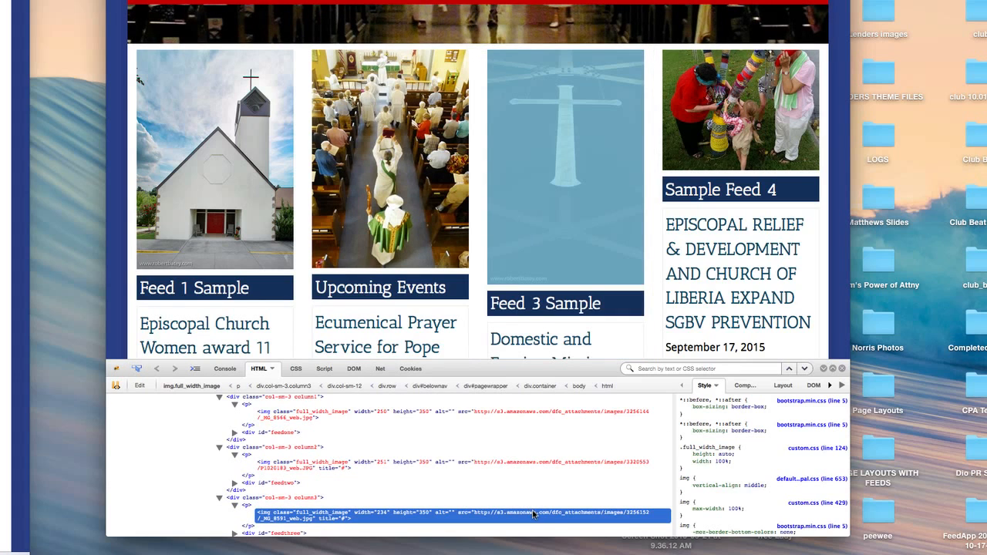
pyautogui.moveTo(533, 515)
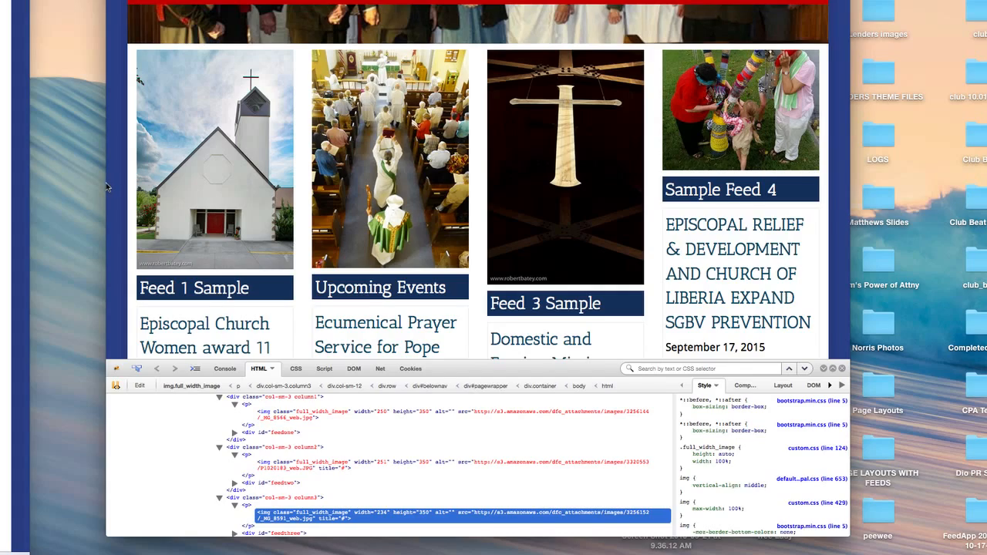
# Go to the Episcopal Me organization hub in the site management area and open the Home Page for editing
pyautogui.moveTo(108, 182); pyautogui.dragTo(86, 190)
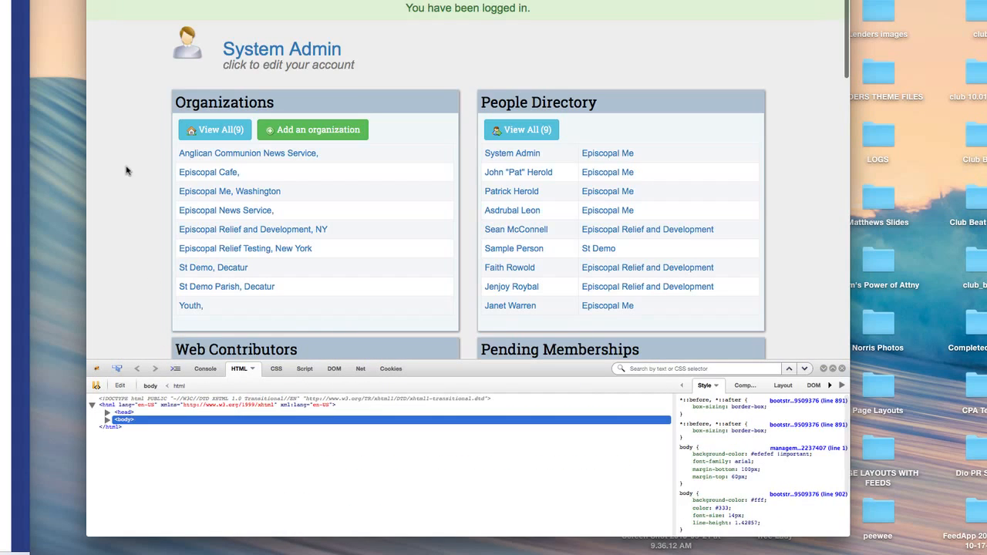
pyautogui.click(609, 153)
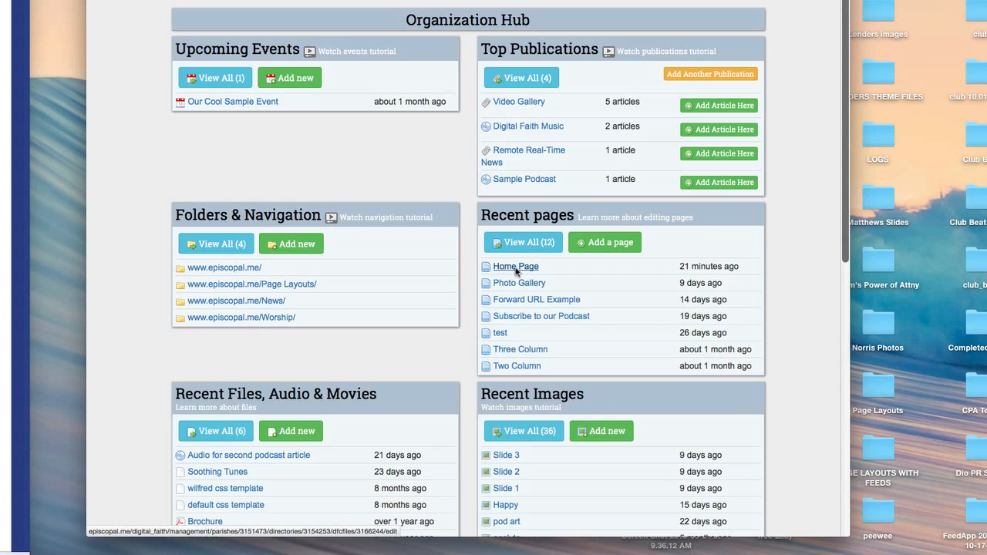
pyautogui.click(515, 268)
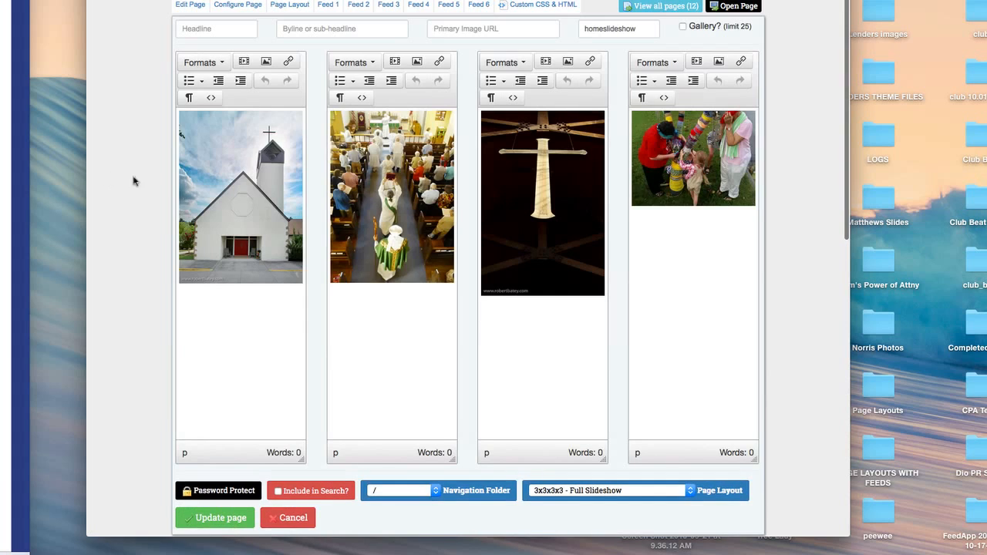
# Check the church image's class options in the first column's image settings, keep 100%, and cancel without applying changes
pyautogui.click(206, 206)
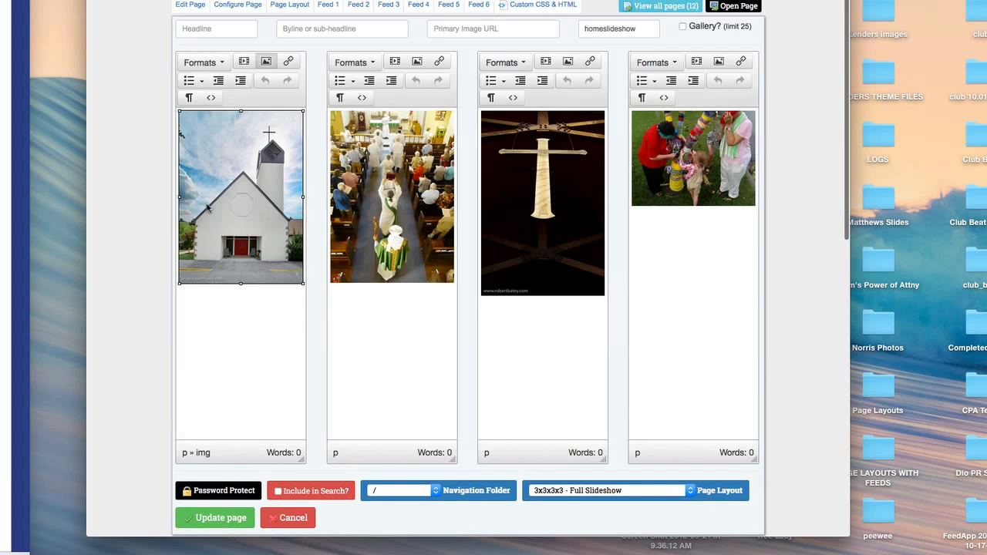
pyautogui.click(266, 61)
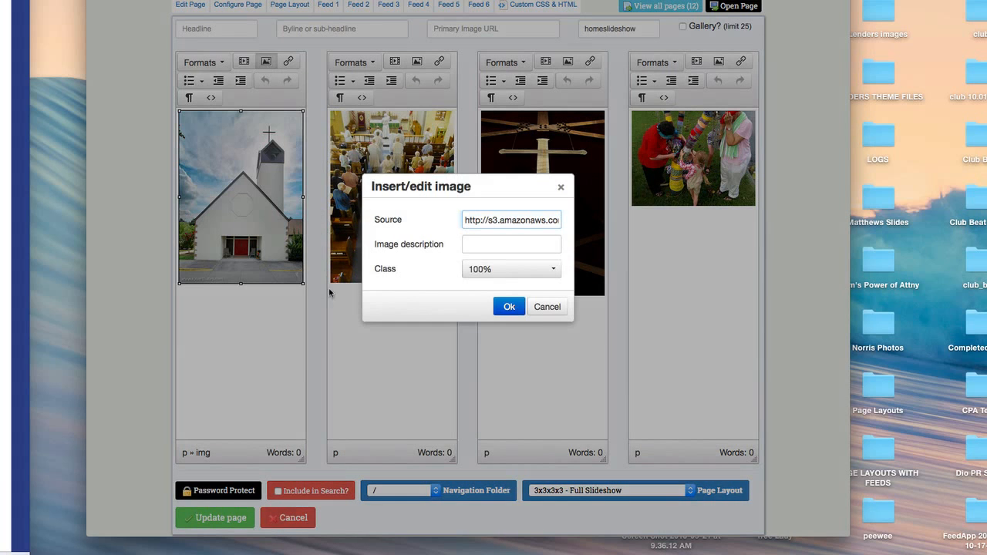
pyautogui.click(537, 268)
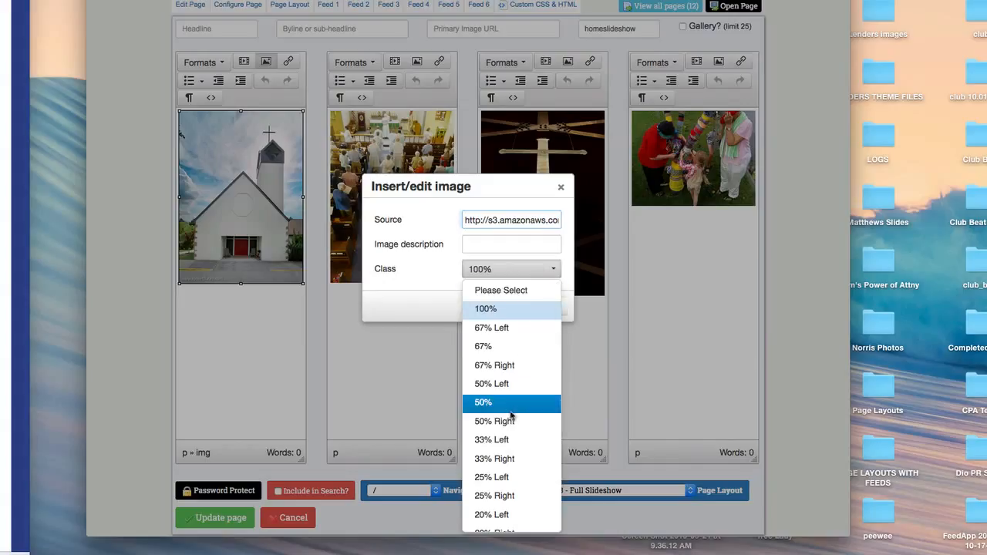
pyautogui.scroll(-2, 494, 405)
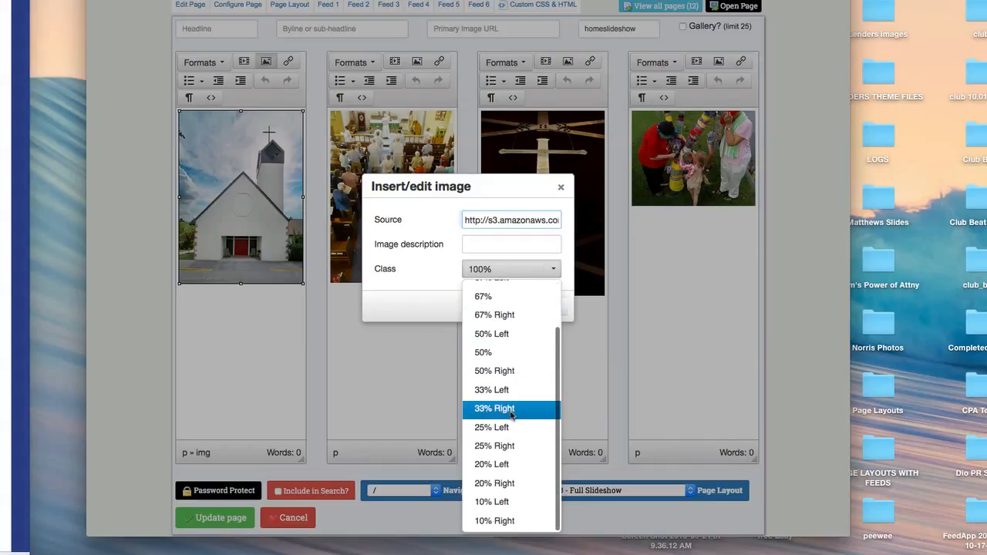
pyautogui.scroll(2, 490, 307)
pyautogui.click(489, 308)
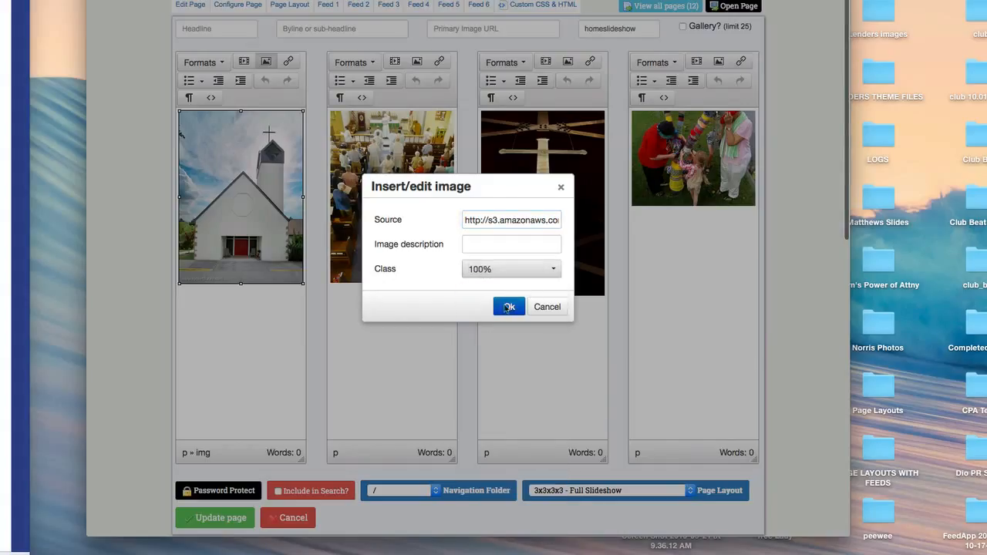
pyautogui.click(545, 307)
# Check the procession image's class setting without changing it, and look at the cross and fourth-column images in the editor
pyautogui.click(412, 233)
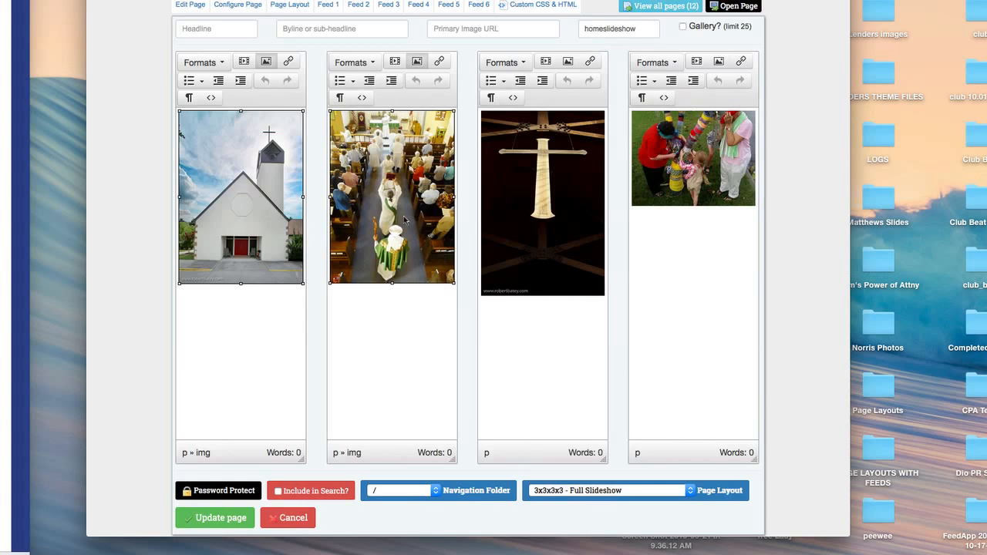
pyautogui.click(417, 62)
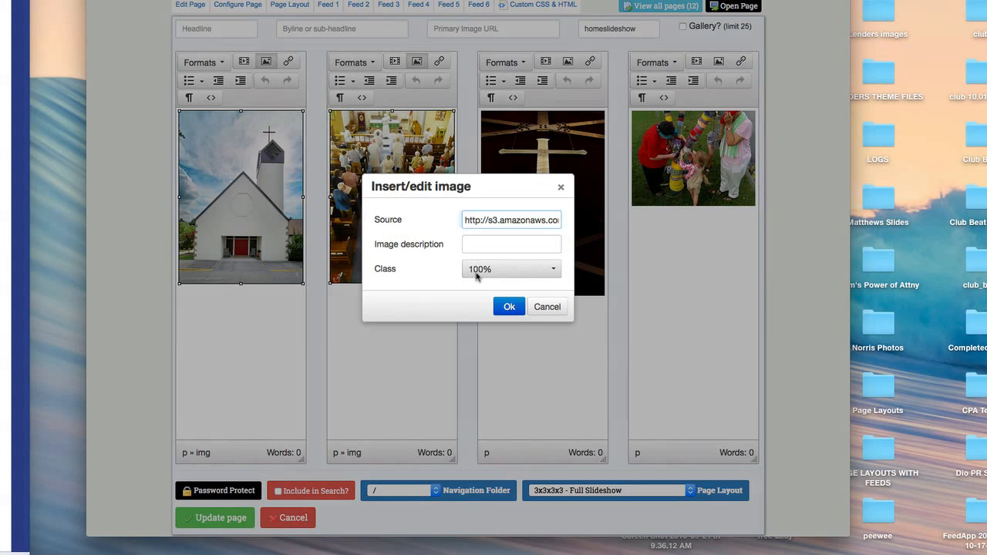
pyautogui.click(549, 307)
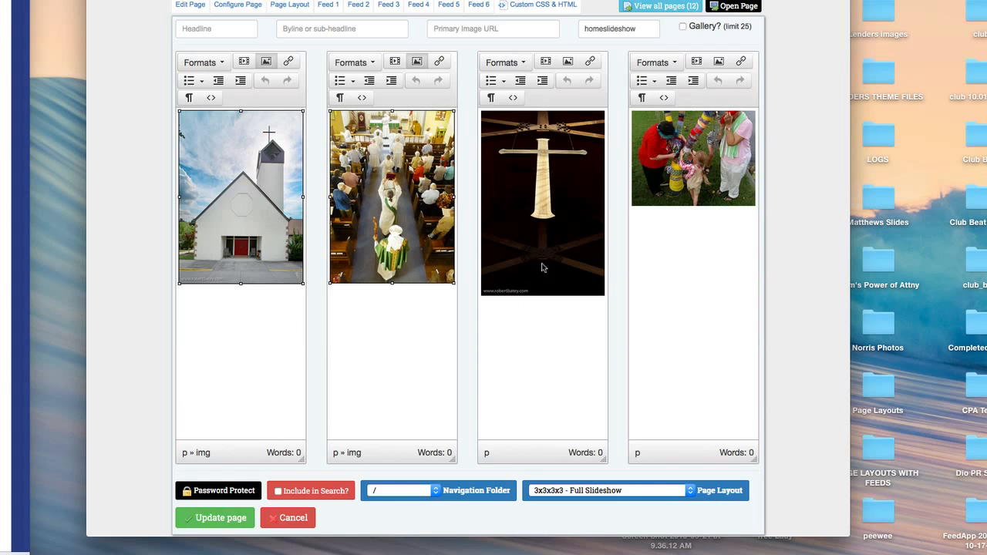
pyautogui.click(548, 257)
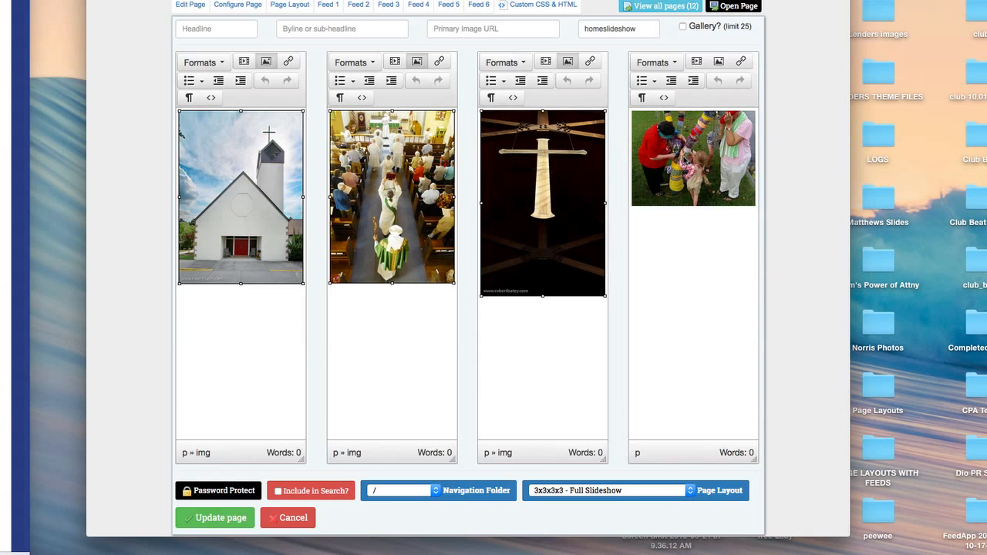
pyautogui.click(685, 160)
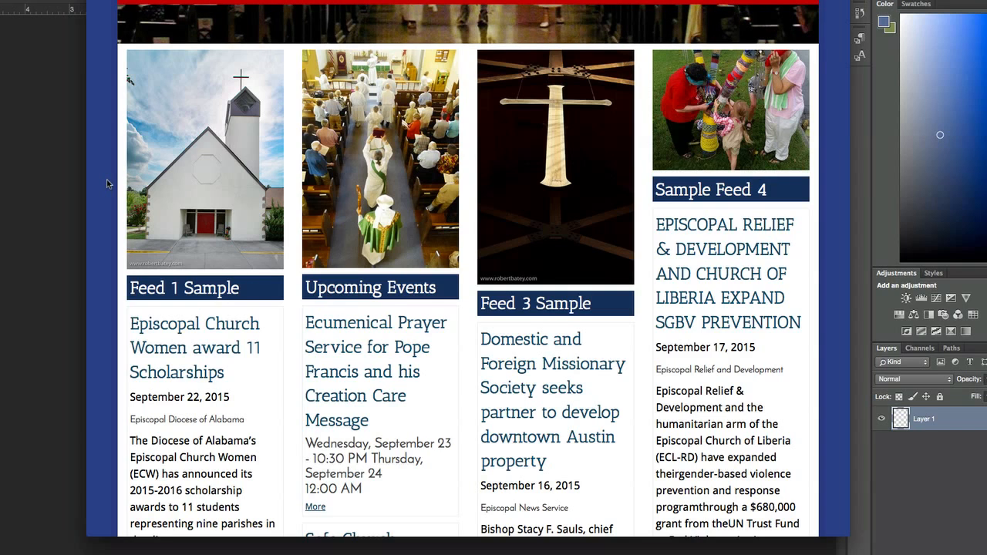
# Copy the church photo from the home page and paste it into a new clipboard-sized document in Photoshop
pyautogui.rightClick(189, 168)
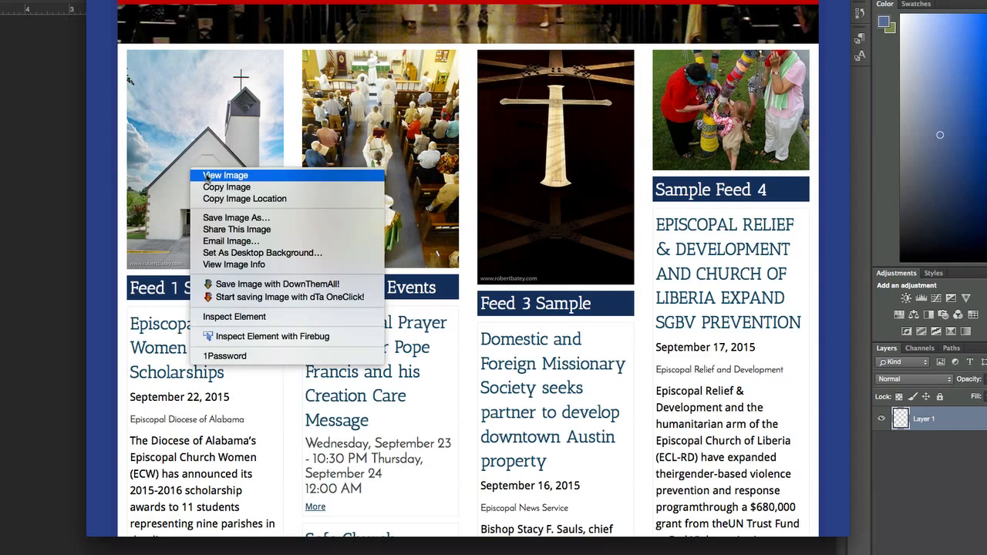
pyautogui.click(216, 187)
pyautogui.click(33, 235)
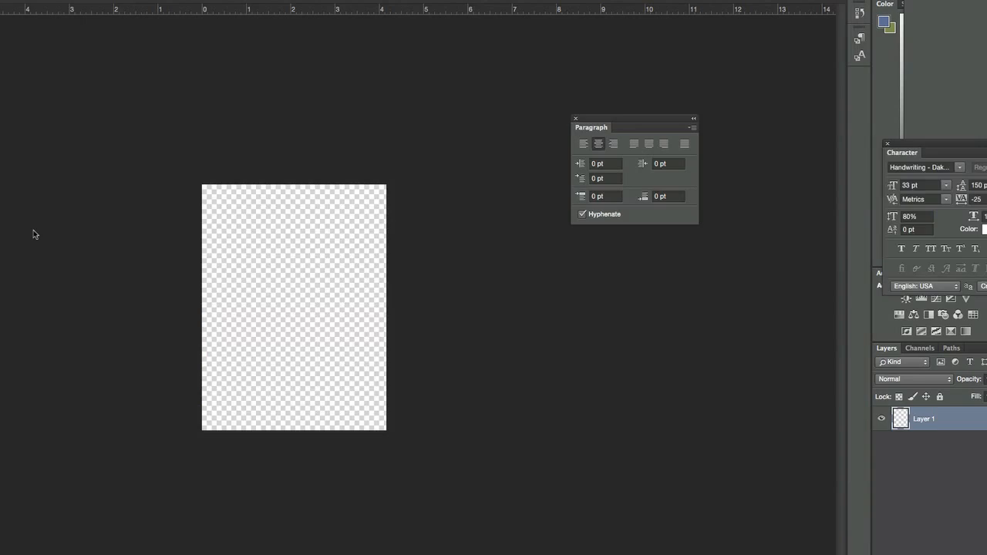
pyautogui.press('super+n')
pyautogui.press('Return')
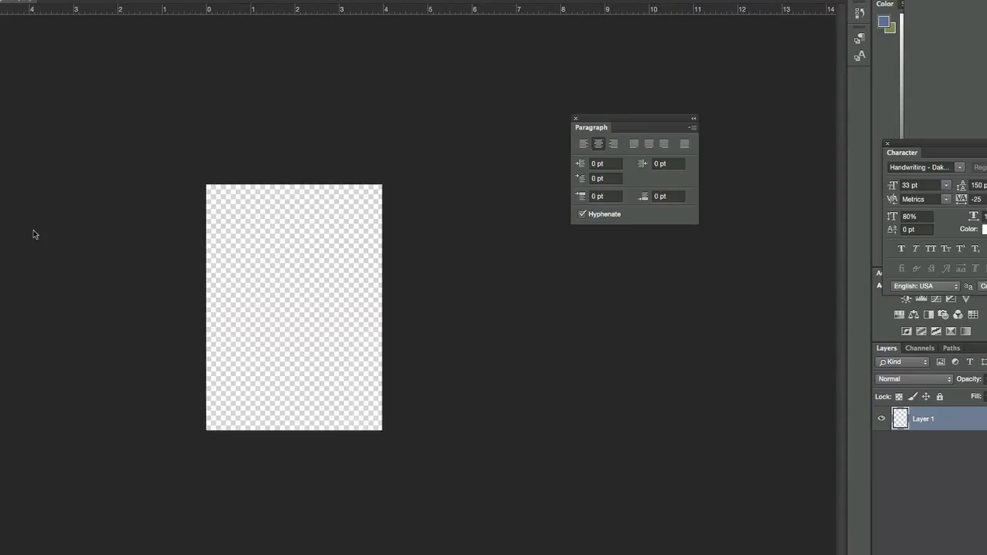
pyautogui.press('super+v')
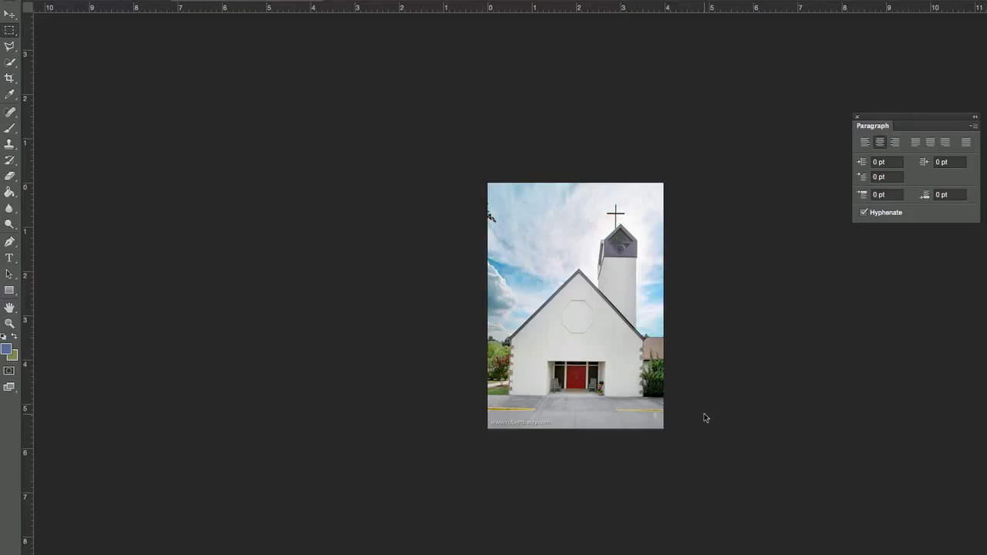
# Select a full-width area of the church photo aligned near its upper edge, and copy it into a new transparent 286 × 357 px document
pyautogui.moveTo(706, 416); pyautogui.dragTo(466, 196)
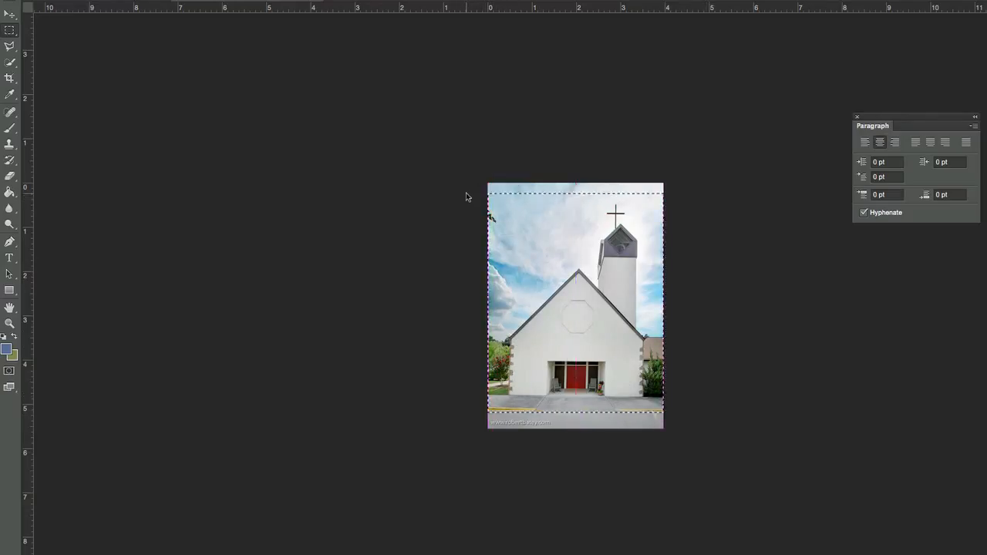
pyautogui.press('Up')
pyautogui.press('Up')
pyautogui.press('Up')
pyautogui.press('Up')
pyautogui.press('Up')
pyautogui.press('Up')
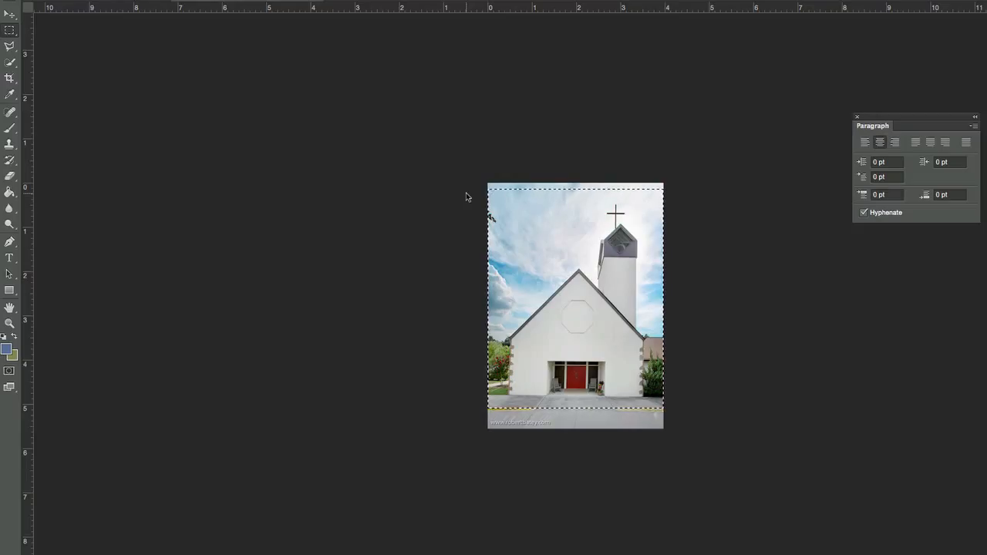
pyautogui.press('Up')
pyautogui.press('Up')
pyautogui.press('Up')
pyautogui.press('Up')
pyautogui.press('Up')
pyautogui.press('Up')
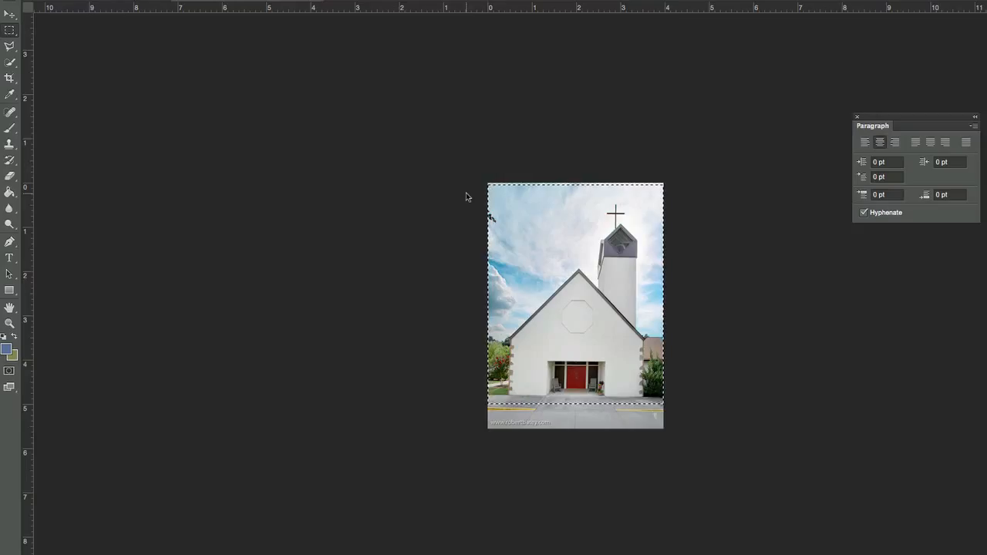
pyautogui.hotkey('ctrl', 'n')
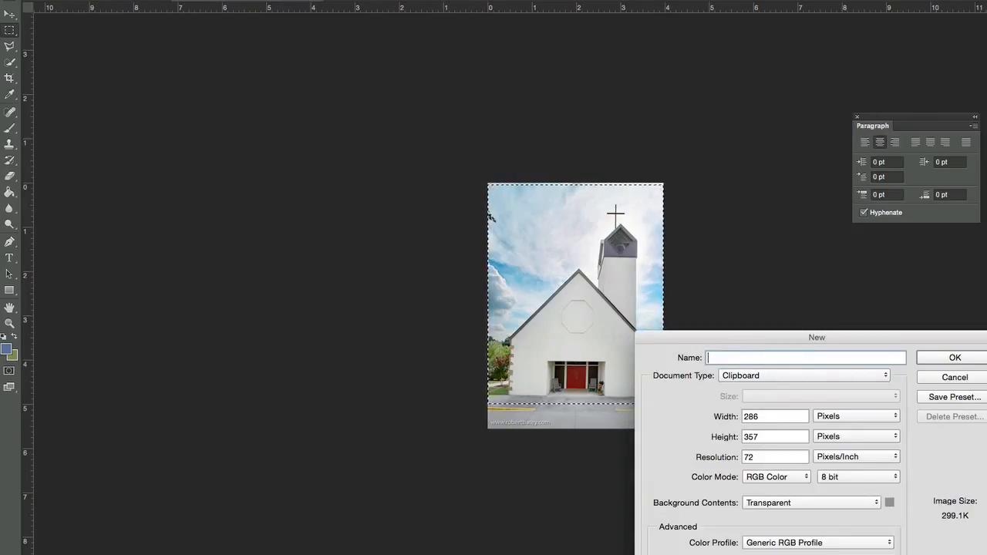
pyautogui.click(955, 358)
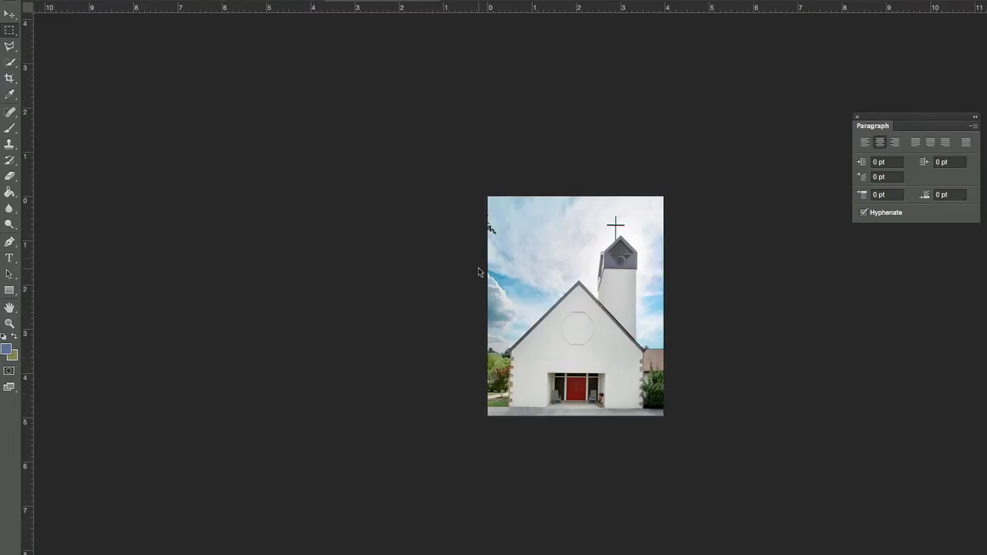
# Copy the procession photo from the home page's second column and paste it into the 286 × 357 px Photoshop document
pyautogui.press('super+Tab')
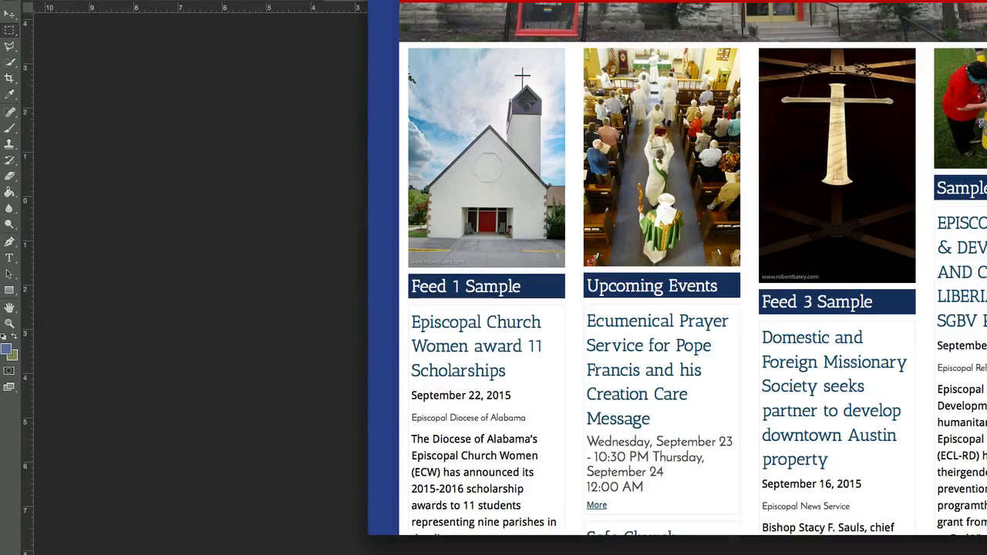
pyautogui.rightClick(684, 176)
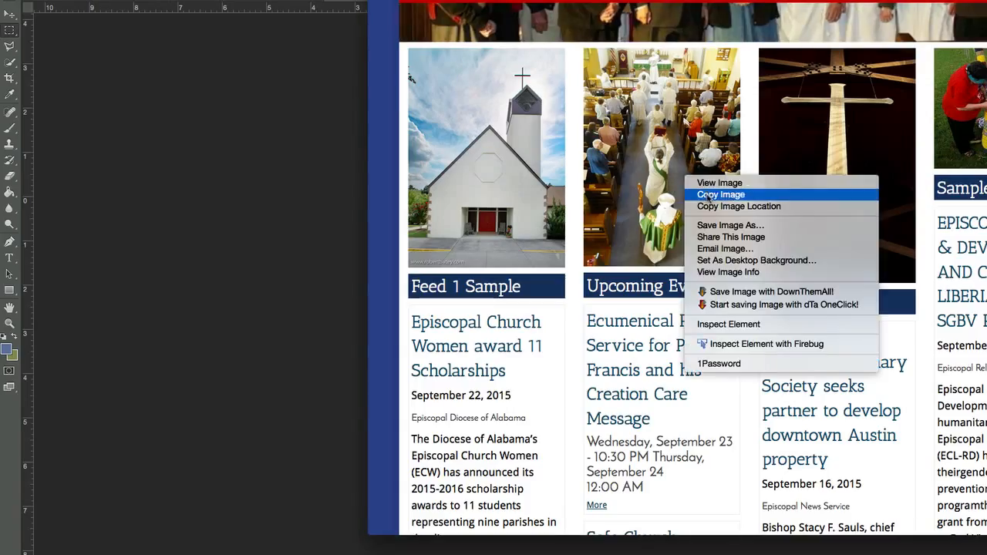
pyautogui.click(710, 195)
pyautogui.press('super+Tab')
pyautogui.press('super+v')
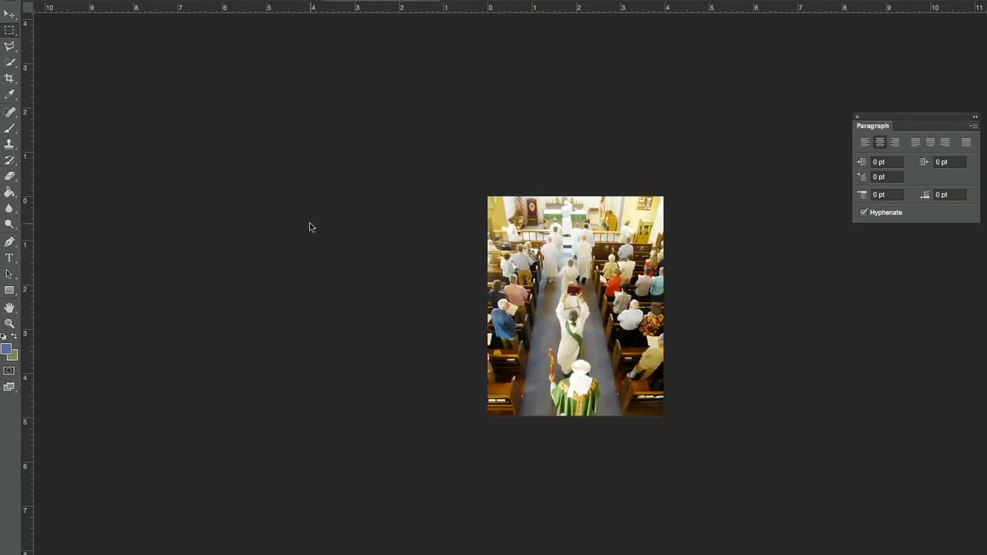
# Nudge the procession photo up and down with the Move tool to frame it vertically within the canvas
pyautogui.click(13, 18)
pyautogui.hotkey('shift', 'Up')
pyautogui.hotkey('shift', 'Up')
pyautogui.hotkey('shift', 'Up')
pyautogui.hotkey('shift', 'Up')
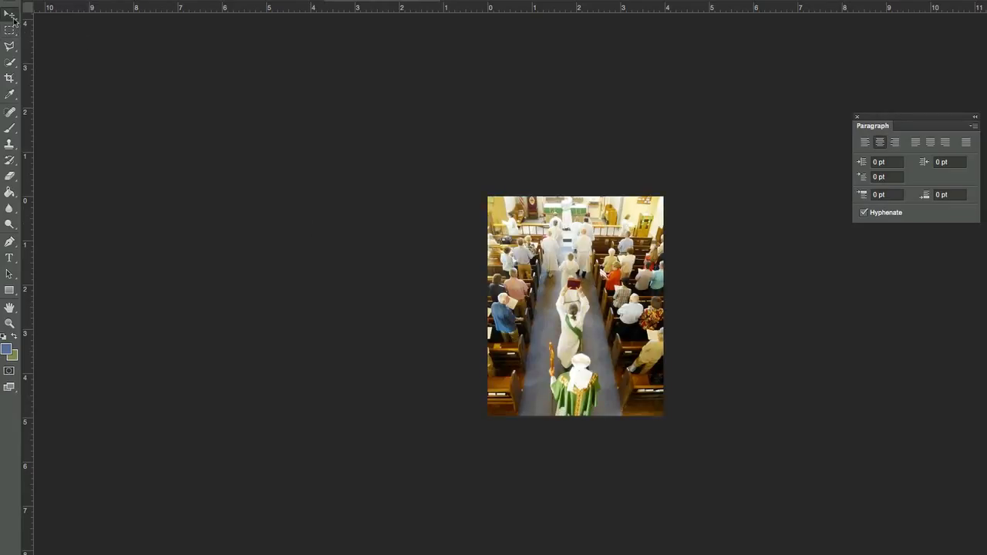
pyautogui.hotkey('shift', 'Up')
pyautogui.hotkey('shift', 'Up')
pyautogui.hotkey('shift', 'Up')
pyautogui.hotkey('shift', 'Up')
pyautogui.hotkey('shift', 'Up')
pyautogui.hotkey('shift', 'Up')
pyautogui.hotkey('shift', 'Down')
pyautogui.hotkey('shift', 'Down')
pyautogui.hotkey('shift', 'Down')
pyautogui.hotkey('shift', 'Down')
pyautogui.hotkey('shift', 'Down')
pyautogui.hotkey('shift', 'Down')
pyautogui.hotkey('shift', 'Down')
pyautogui.hotkey('shift', 'Down')
pyautogui.hotkey('shift', 'Down')
pyautogui.hotkey('shift', 'Down')
pyautogui.hotkey('shift', 'Down')
pyautogui.hotkey('shift', 'Down')
pyautogui.hotkey('shift', 'Down')
pyautogui.hotkey('shift', 'Down')
pyautogui.hotkey('shift', 'Down')
pyautogui.hotkey('shift', 'Down')
pyautogui.hotkey('shift', 'Down')
pyautogui.hotkey('shift', 'Down')
pyautogui.hotkey('shift', 'Down')
pyautogui.hotkey('shift', 'Down')
pyautogui.hotkey('shift', 'Up')
pyautogui.hotkey('shift', 'Up')
pyautogui.hotkey('shift', 'Up')
pyautogui.hotkey('shift', 'Up')
pyautogui.hotkey('shift', 'Down')
pyautogui.hotkey('shift', 'Down')
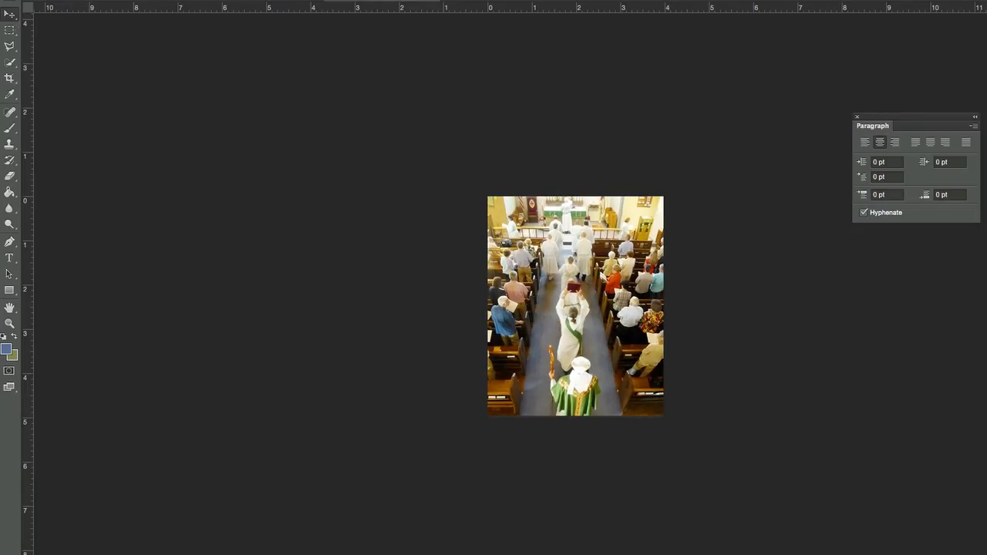
# Copy the cross photo from the home page's third column and paste it into the Photoshop document above the procession photo
pyautogui.press('super+Tab')
pyautogui.rightClick(807, 135)
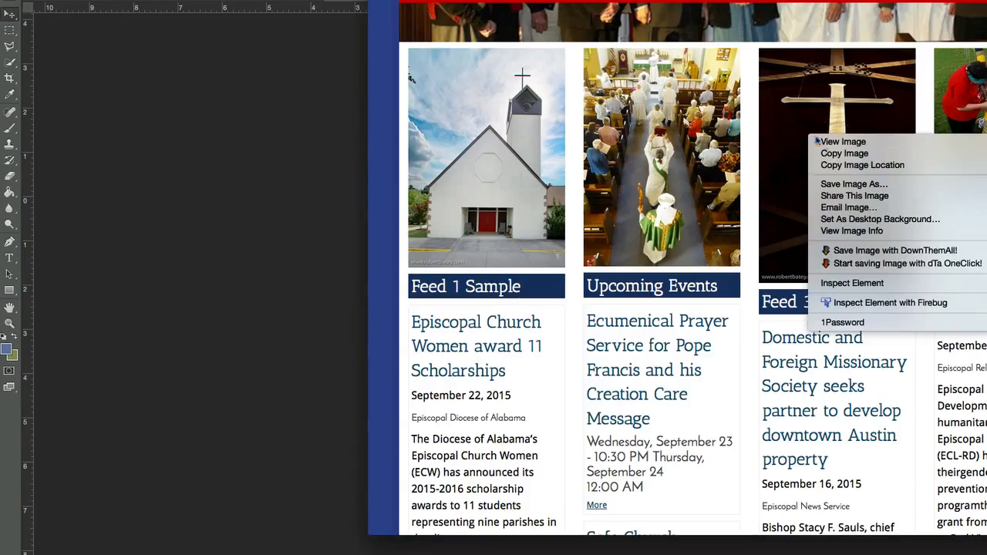
pyautogui.click(834, 158)
pyautogui.click(208, 204)
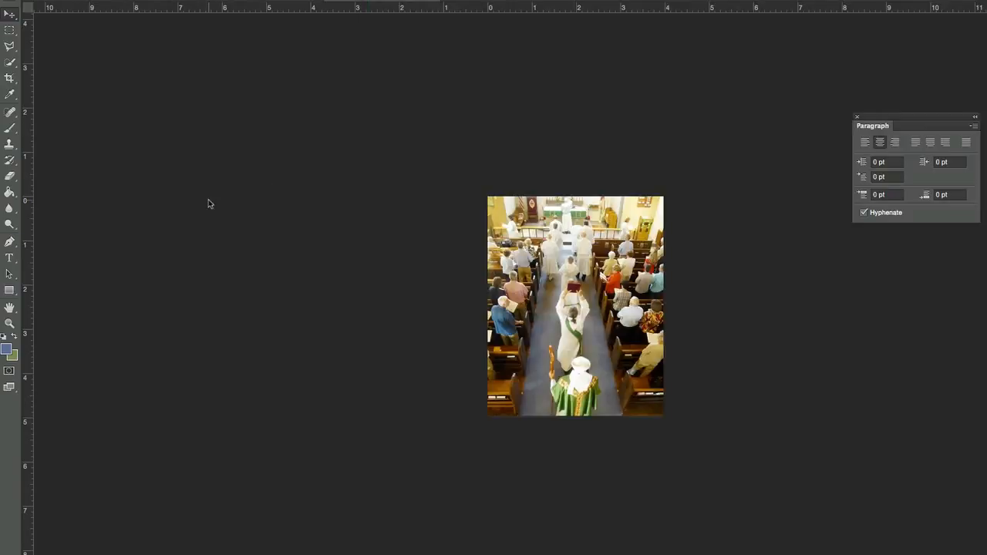
pyautogui.press('super+v')
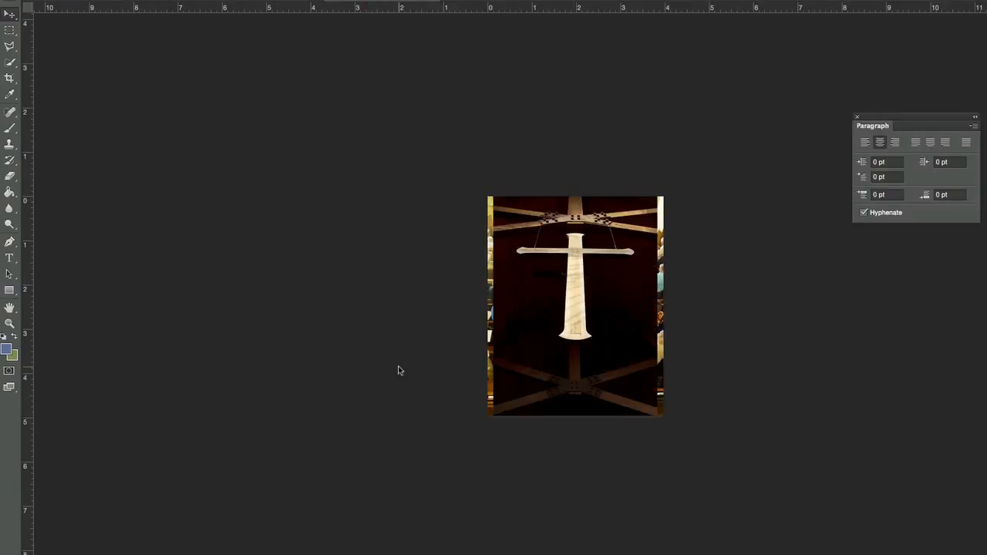
# Enlarge the cross photo with Free Transform to cover the full canvas width, shift it slightly down, and apply the transformation
pyautogui.press('super+t')
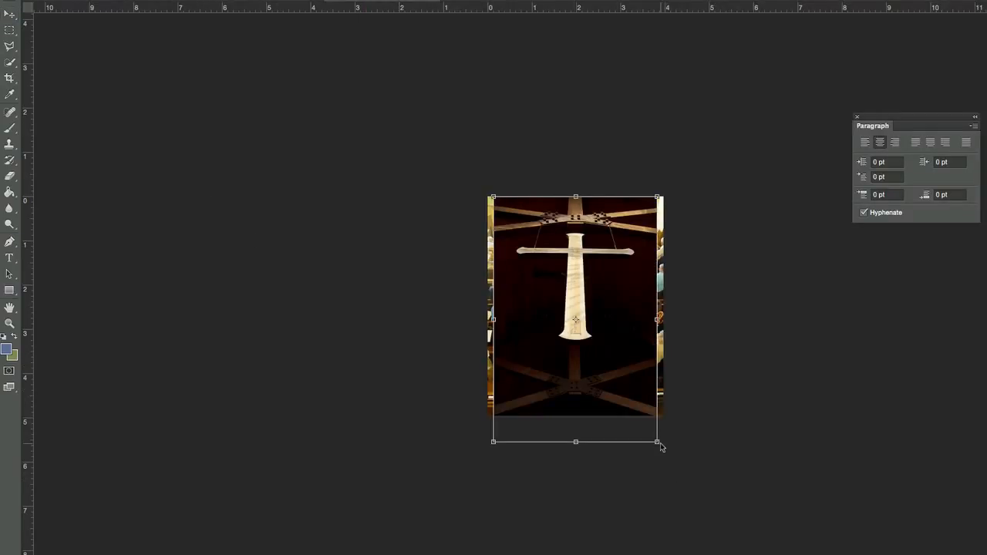
pyautogui.moveTo(657, 442); pyautogui.dragTo(670, 461)
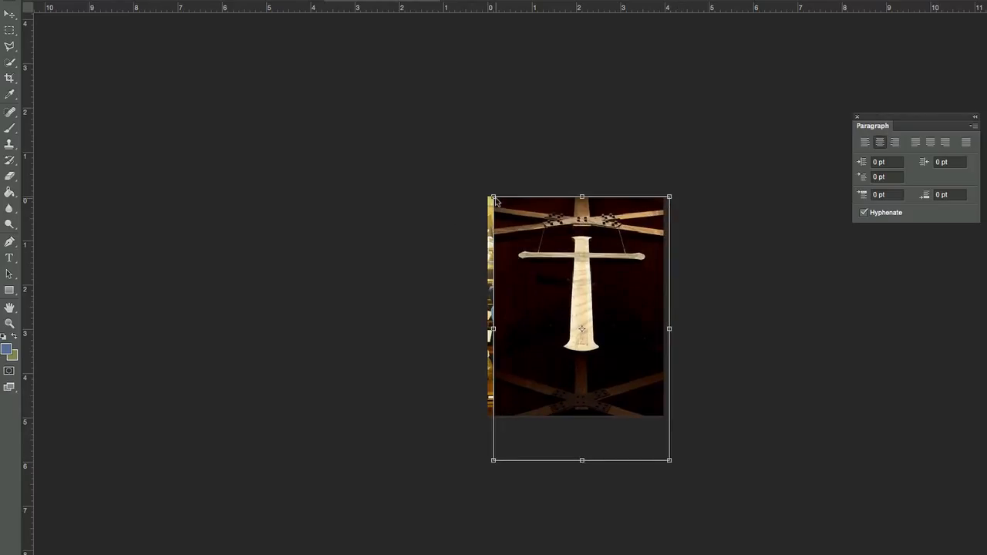
pyautogui.moveTo(494, 199); pyautogui.dragTo(485, 183)
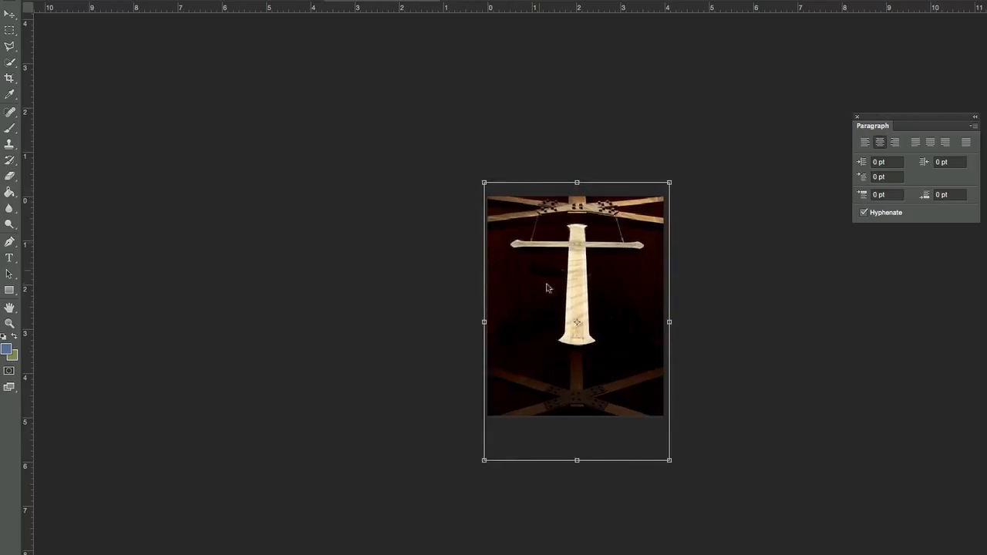
pyautogui.moveTo(541, 311); pyautogui.dragTo(541, 321)
pyautogui.click(19, 13)
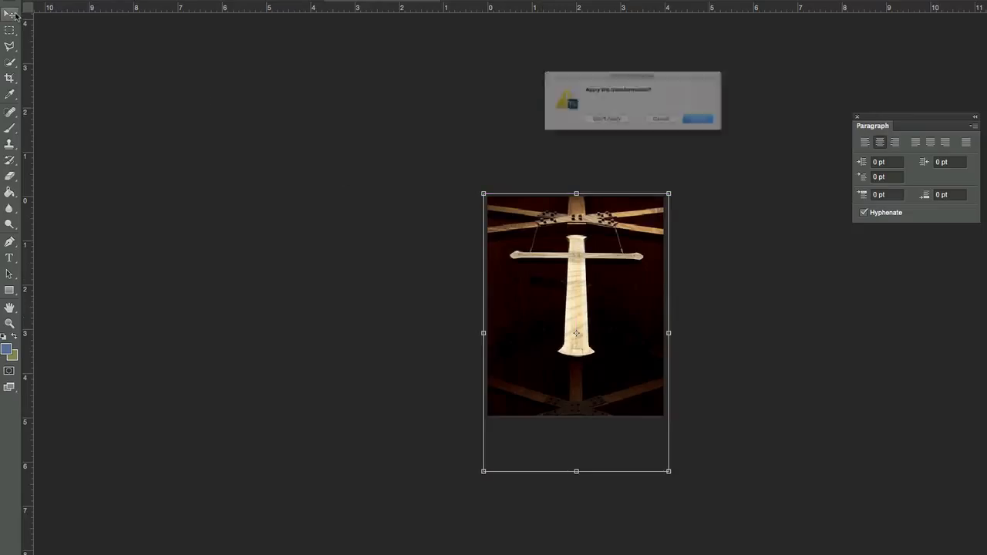
pyautogui.click(724, 132)
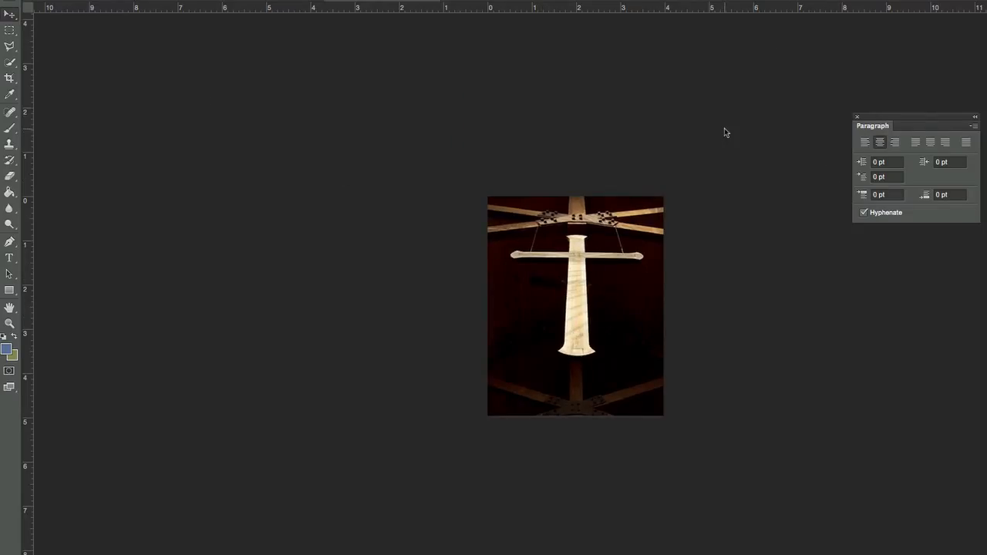
# Copy the yarn-wrapped tree photo from the home page's fourth column and paste it into the Photoshop document
pyautogui.press('super+Tab')
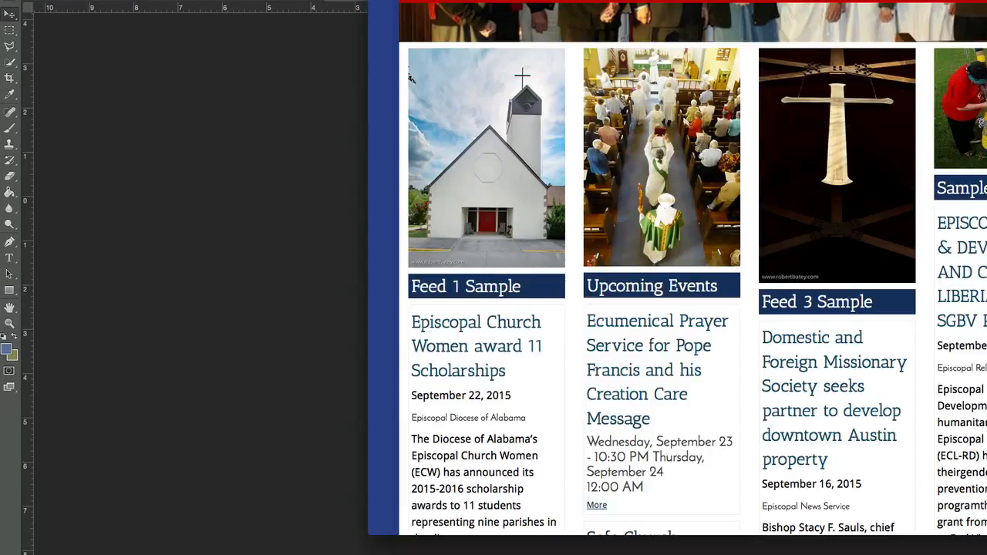
pyautogui.click(318, 276)
pyautogui.press('super+v')
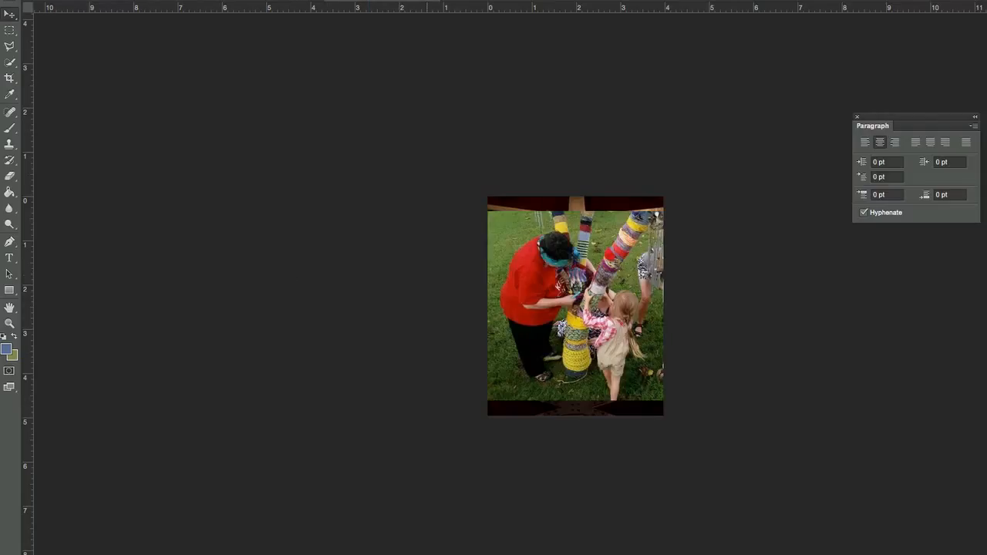
# Enlarge the yarn-wrapped tree photo with Free Transform to fill the canvas, reposition it around the tree and child, and apply the transformation
pyautogui.press('super+t')
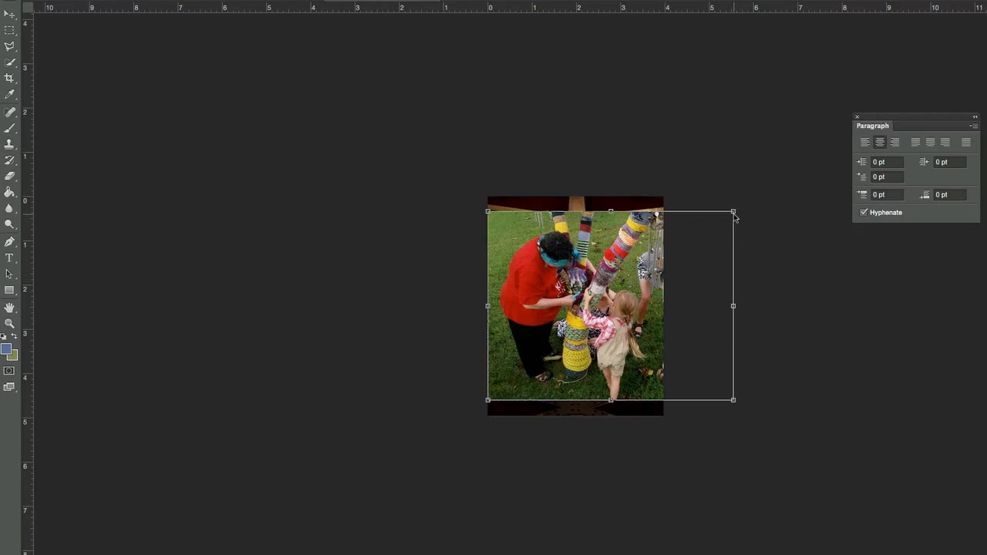
pyautogui.moveTo(736, 218); pyautogui.dragTo(772, 189)
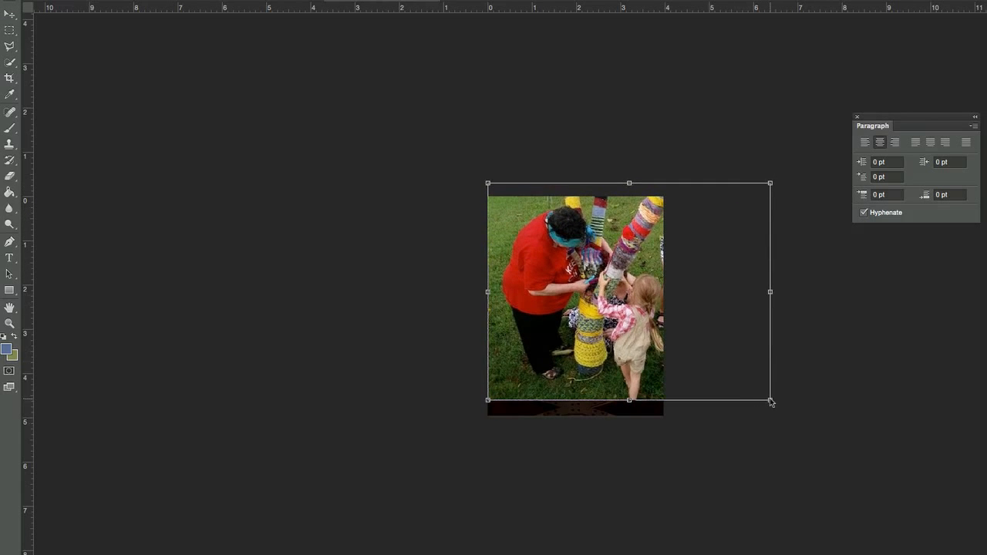
pyautogui.moveTo(770, 401); pyautogui.dragTo(810, 431)
pyautogui.moveTo(602, 348); pyautogui.dragTo(560, 357)
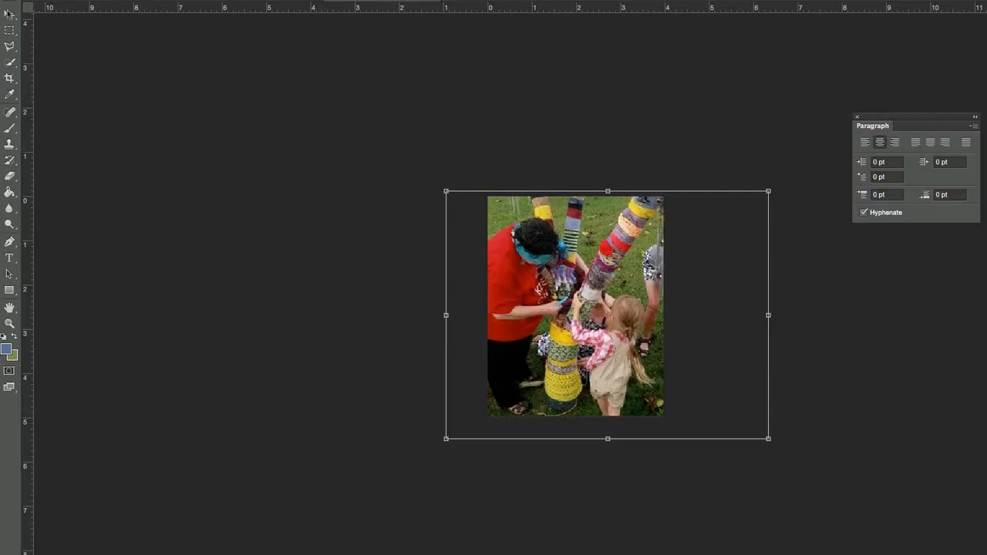
pyautogui.click(9, 14)
pyautogui.click(728, 128)
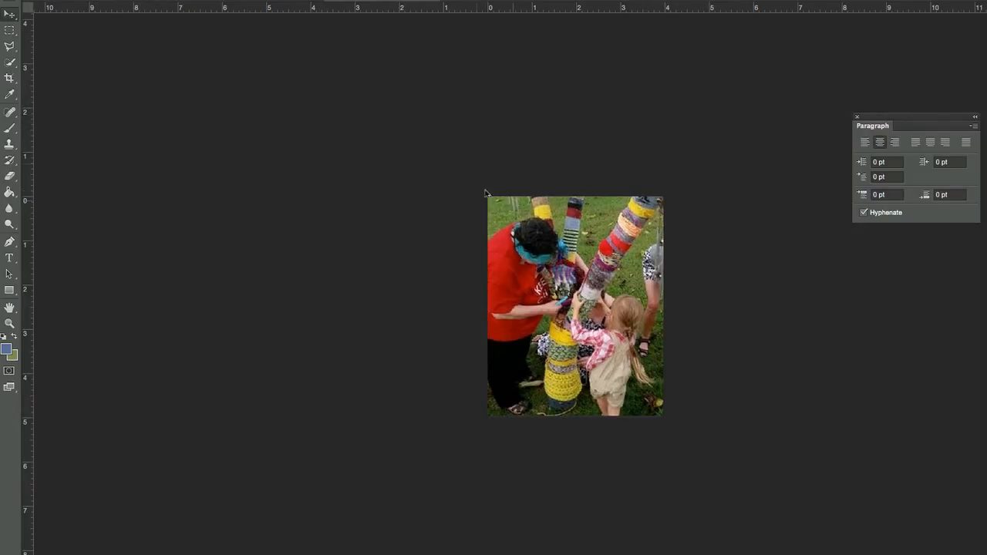
# Export the yarn-wrapped tree composition with Save for Web as a PNG-24 at 286 × 357 px
pyautogui.click(0, 0)
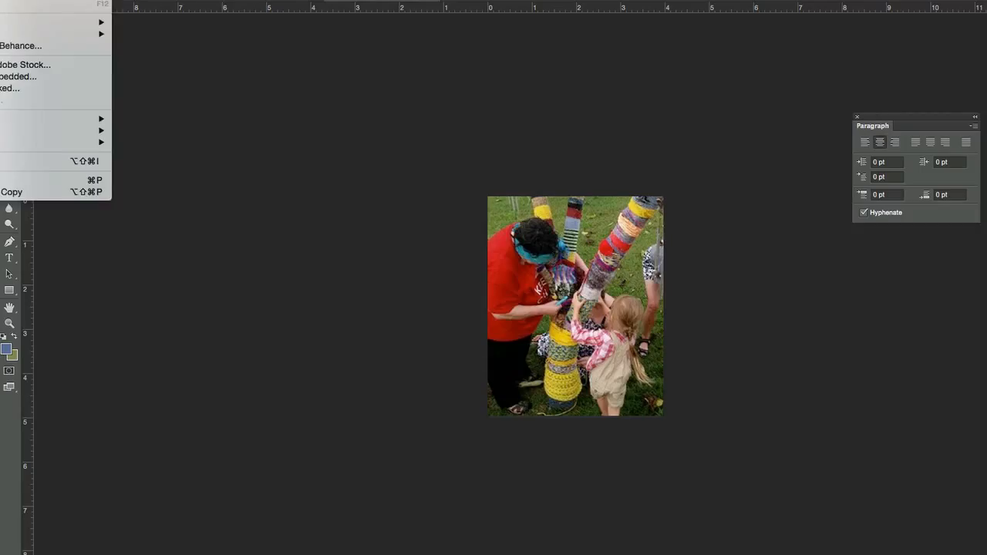
pyautogui.moveTo(15, 22)
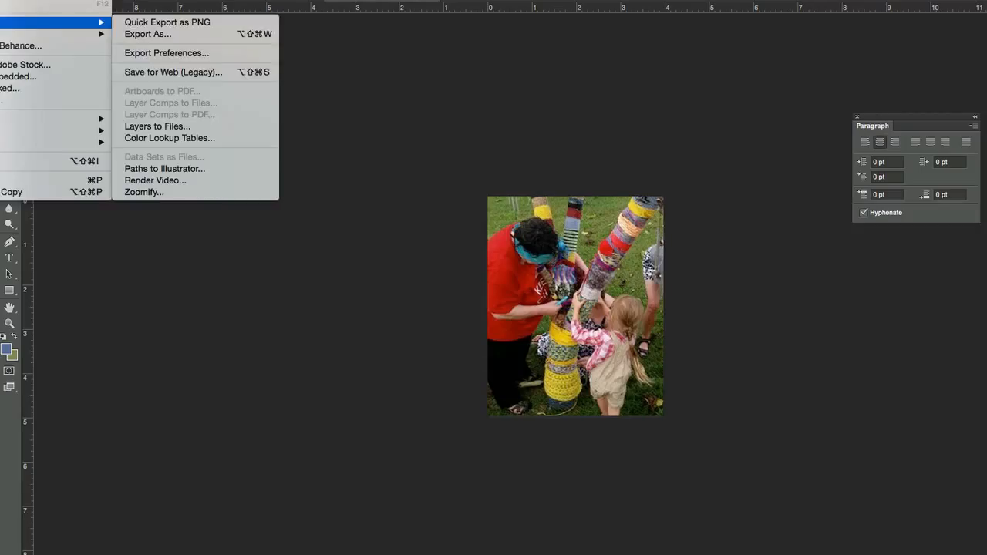
pyautogui.click(155, 71)
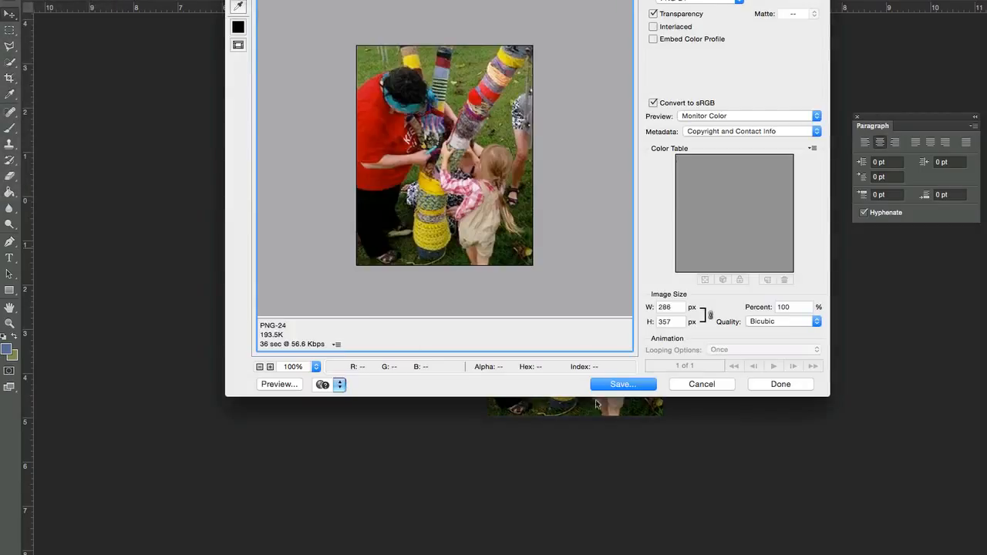
pyautogui.click(619, 384)
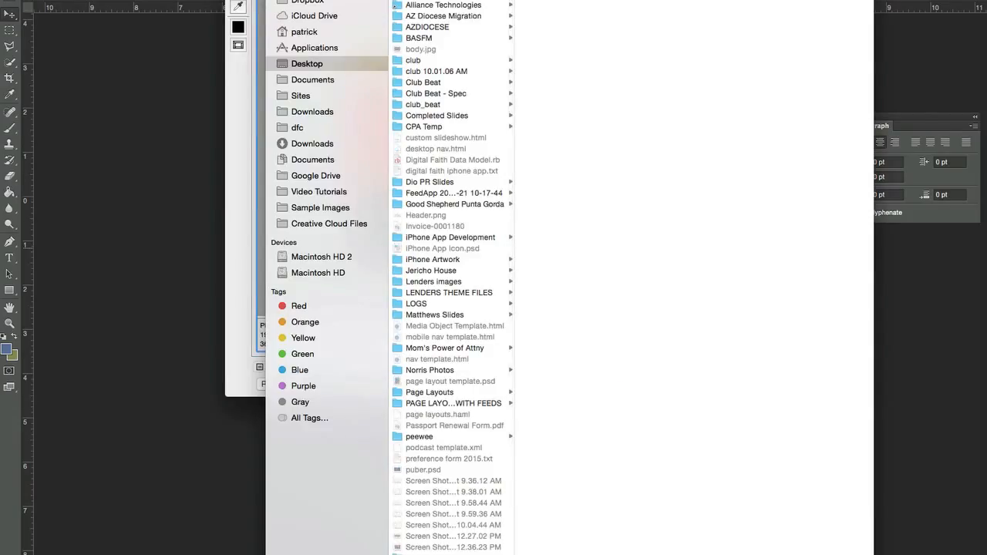
# Switch to the page editor in the browser and upload 1.png through 4.png as new images named feature 1 to feature 4
pyautogui.press('super+Tab')
pyautogui.scroll(-5, 407, 351)
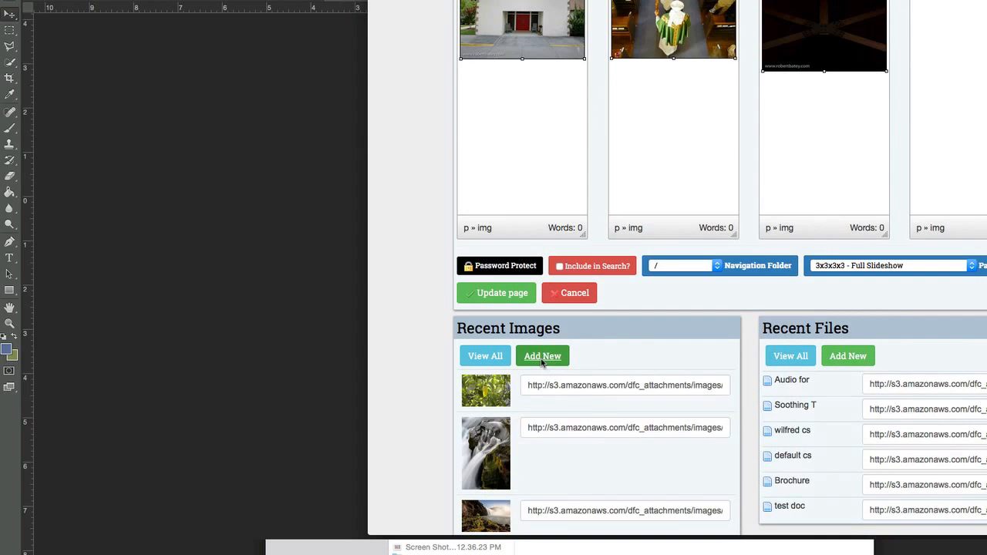
pyautogui.click(543, 357)
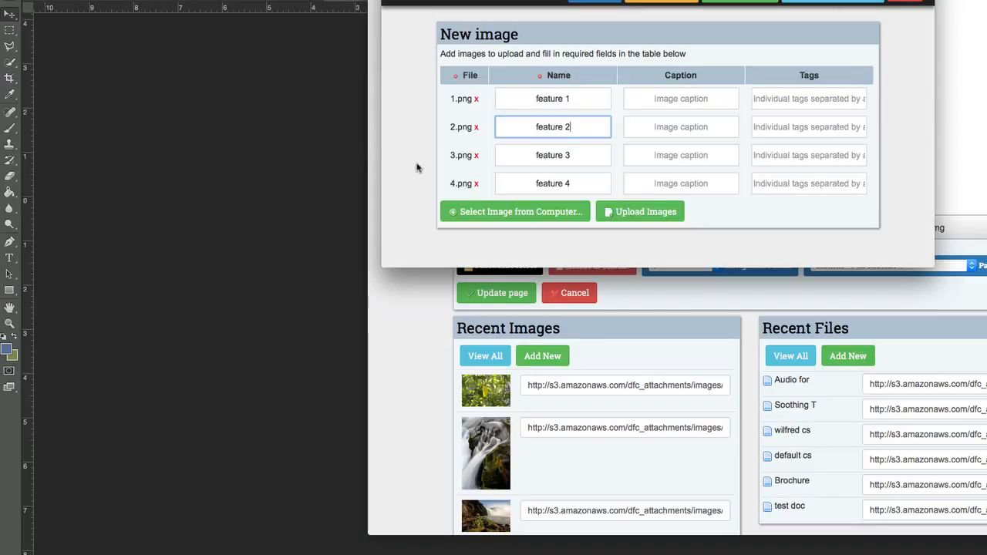
pyautogui.click(417, 164)
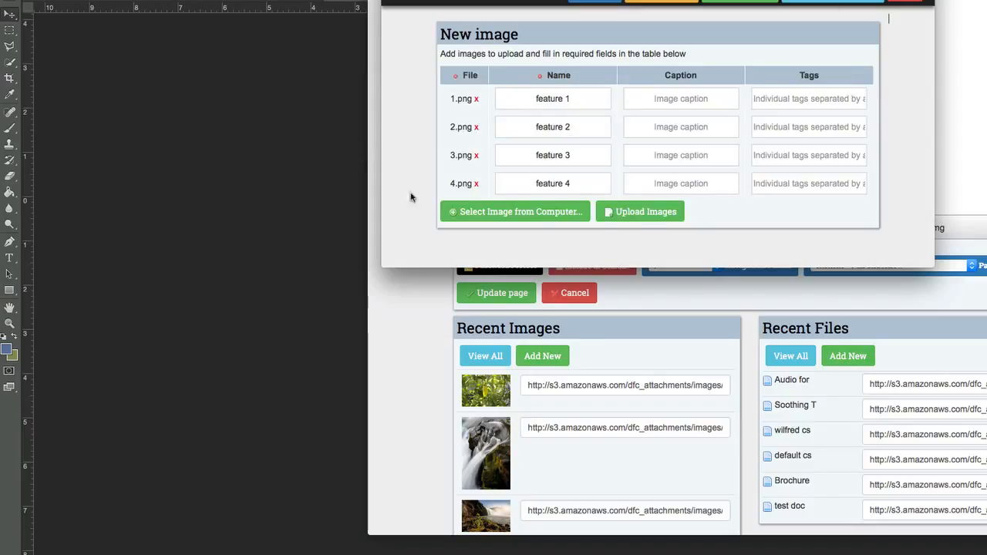
pyautogui.click(635, 212)
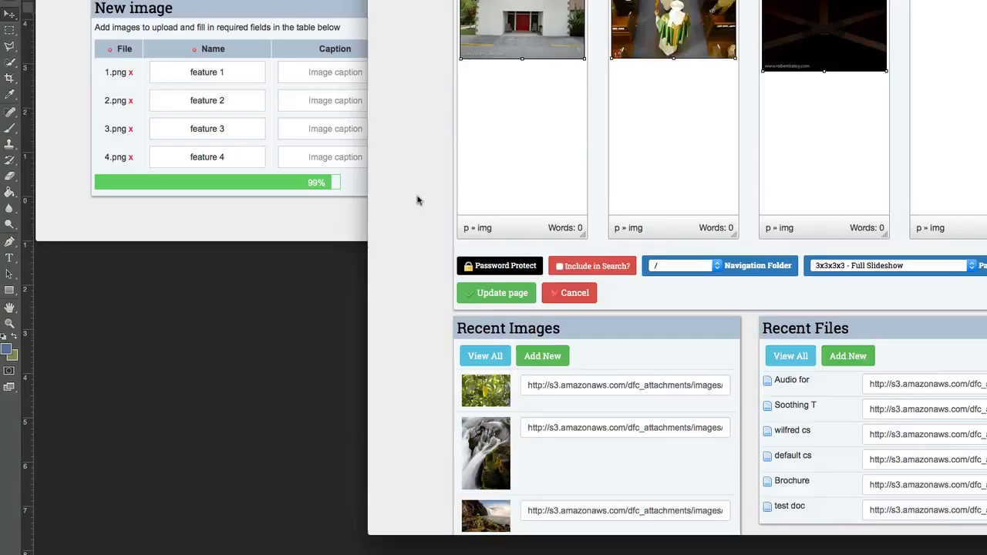
# Delete the old images from all four column editors of the home page
pyautogui.scroll(5, 417, 199)
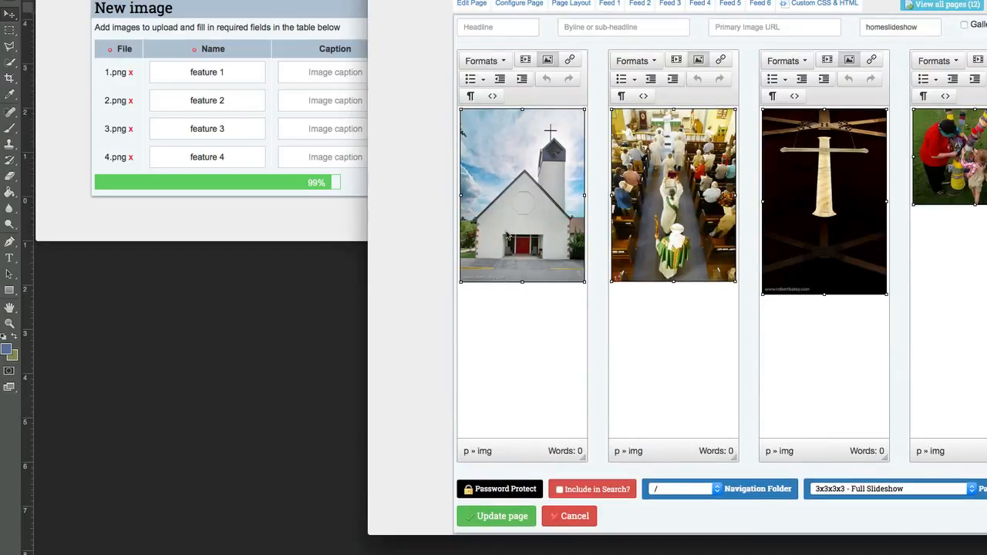
pyautogui.press('Delete')
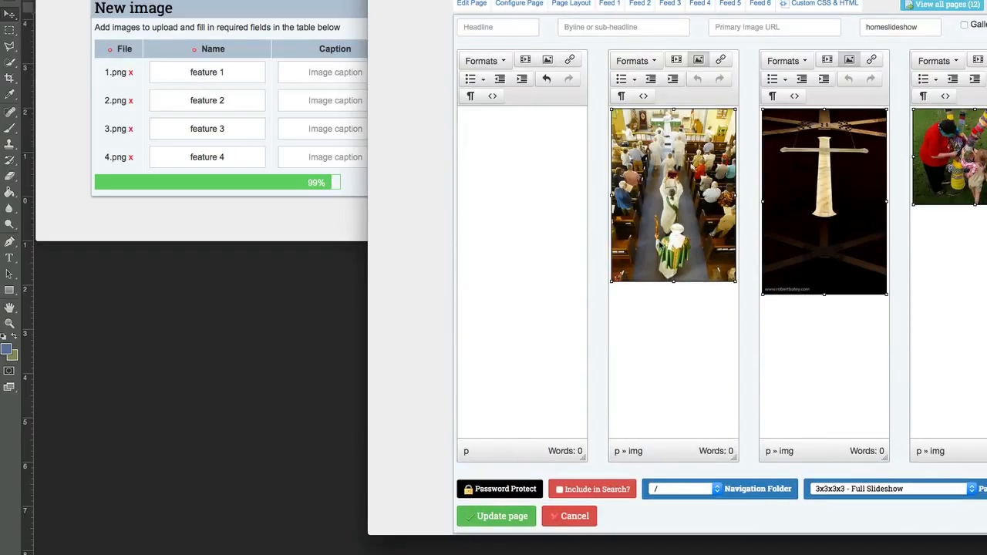
pyautogui.press('Delete')
pyautogui.click(790, 222)
pyautogui.press('Delete')
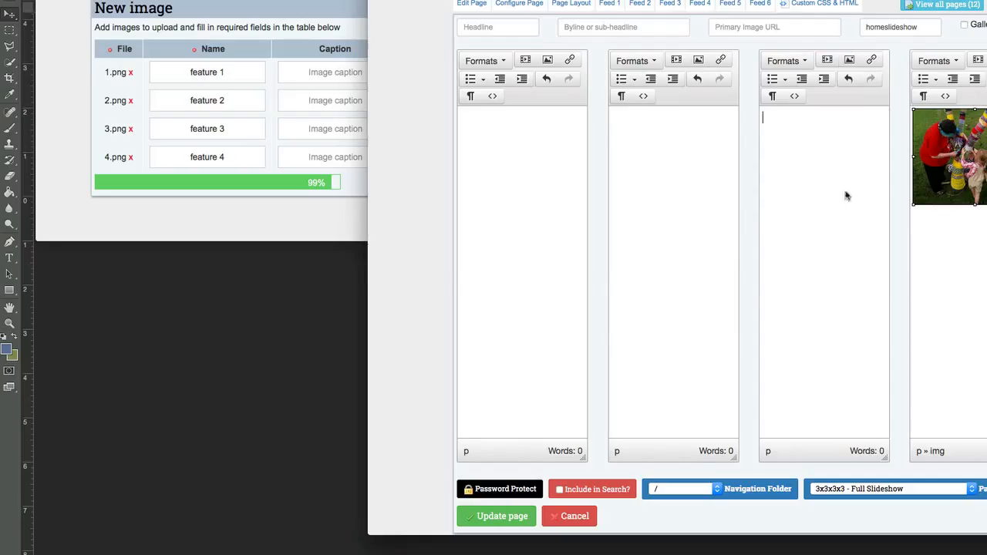
pyautogui.press('Delete')
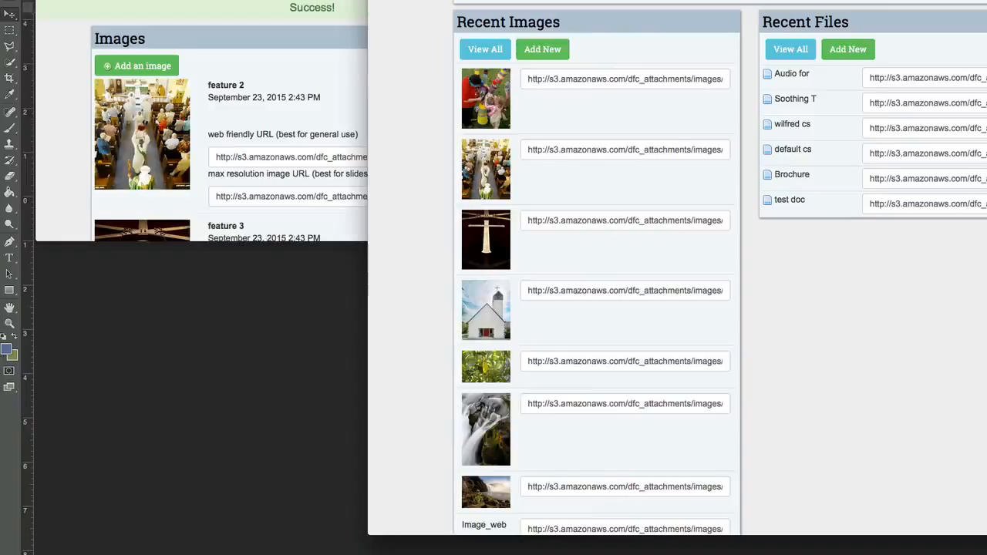
# Look through the image library and the page editor's Recent Images for the newly uploaded feature images
pyautogui.click(301, 177)
pyautogui.scroll(-5, 289, 213)
pyautogui.scroll(-3, 289, 212)
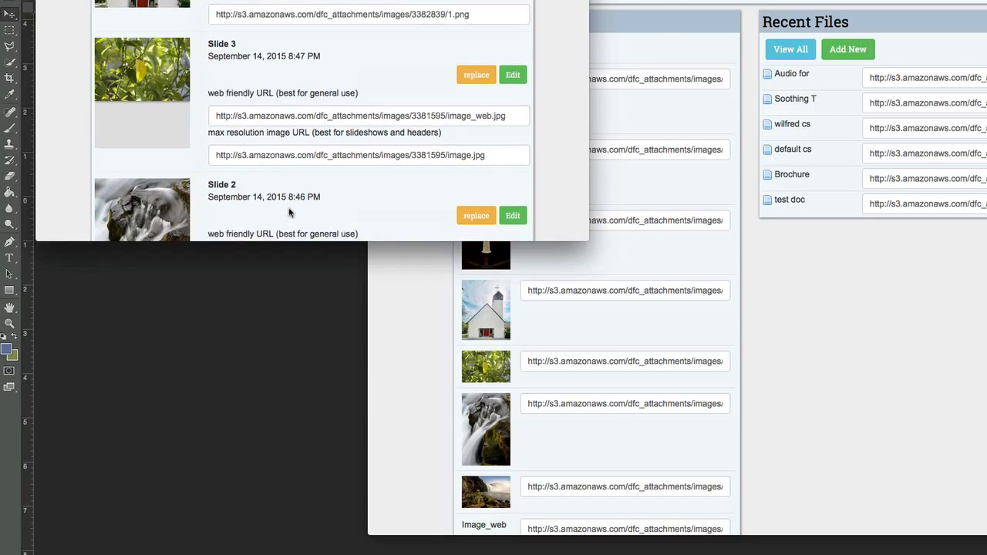
pyautogui.scroll(10, 289, 212)
pyautogui.click(420, 405)
pyautogui.scroll(4, 421, 405)
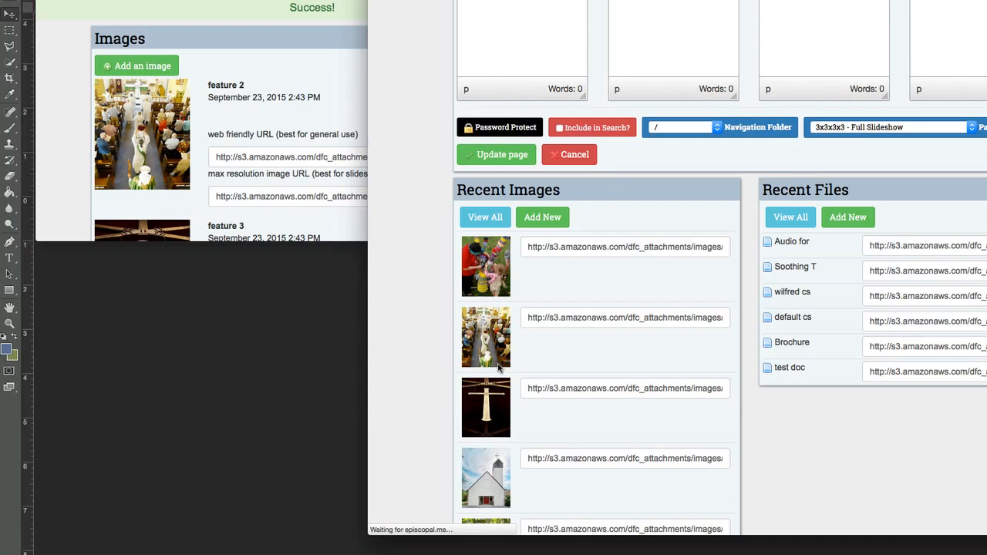
pyautogui.scroll(-5, 498, 325)
pyautogui.scroll(5, 451, 390)
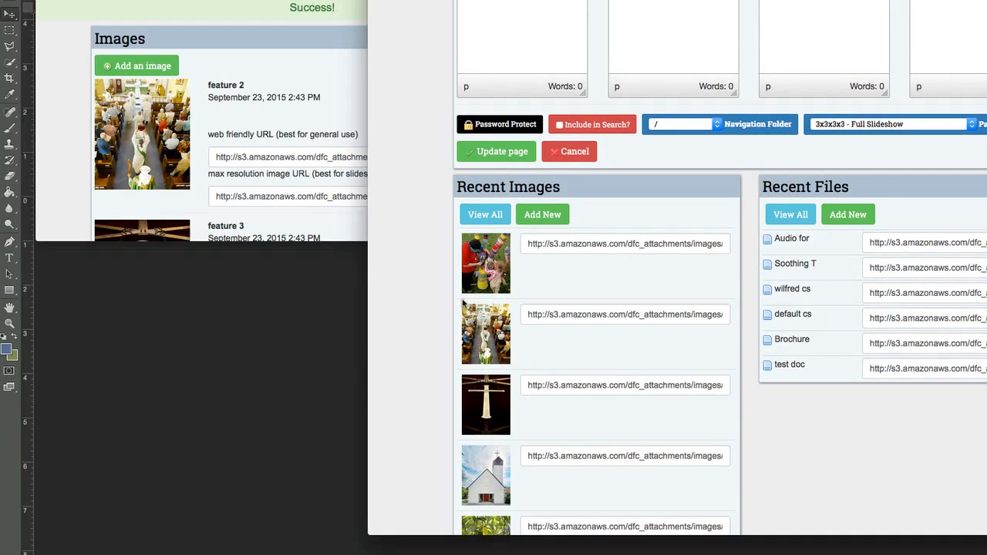
pyautogui.scroll(2, 404, 434)
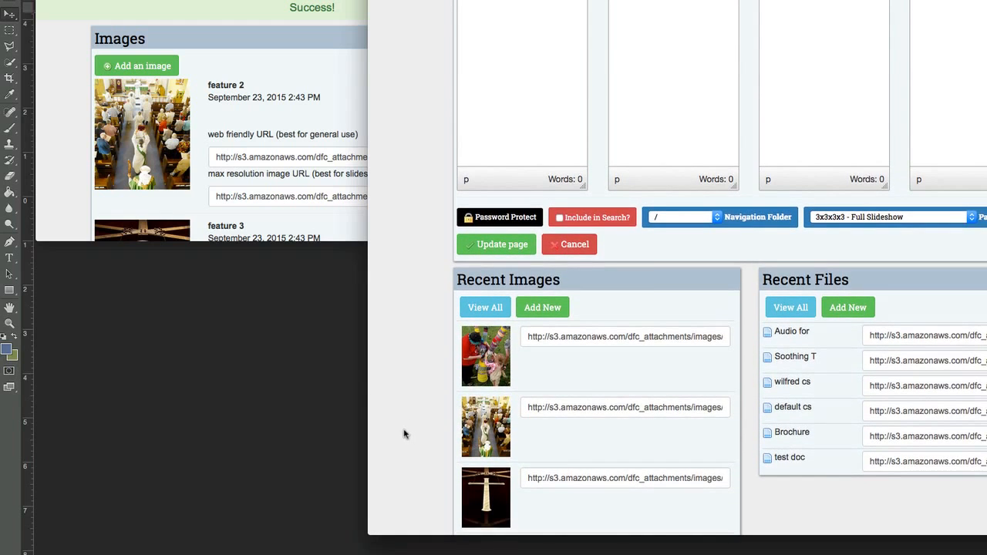
# Place the church, cross, procession and yarn-wrapped tree images from Recent Images into the first to fourth column editors respectively
pyautogui.scroll(3, 699, 262)
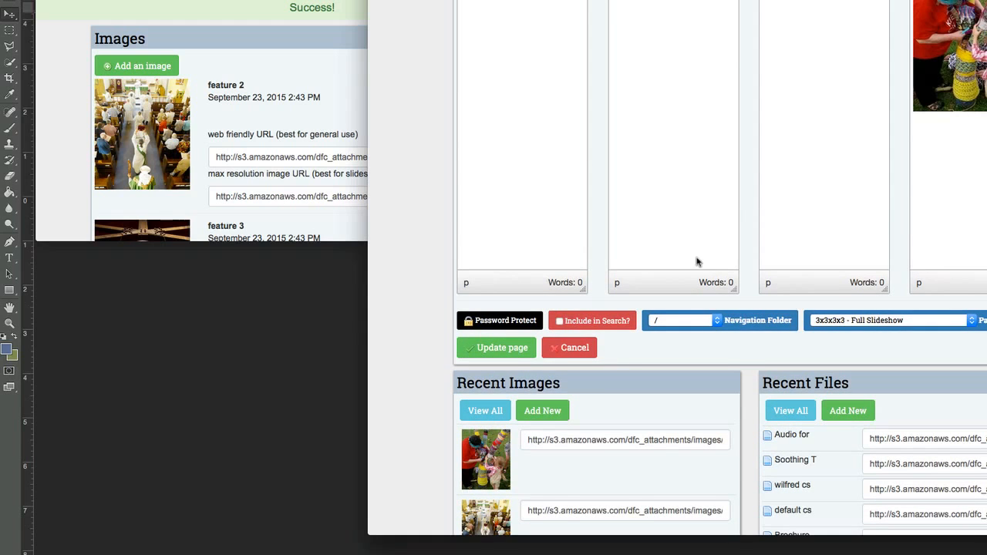
pyautogui.scroll(-1, 428, 460)
pyautogui.moveTo(486, 486); pyautogui.dragTo(787, 94)
pyautogui.scroll(-3, 410, 412)
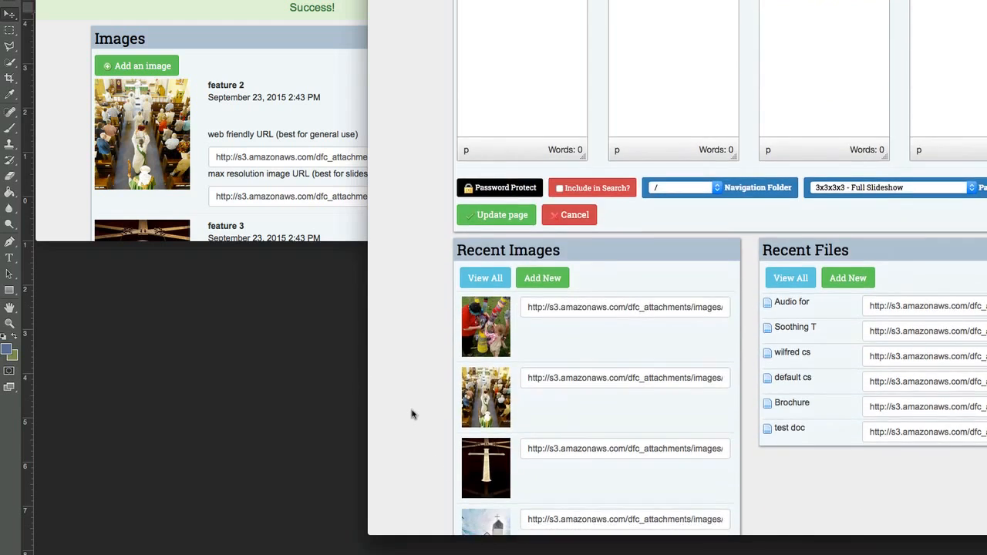
pyautogui.moveTo(482, 463); pyautogui.dragTo(687, 113)
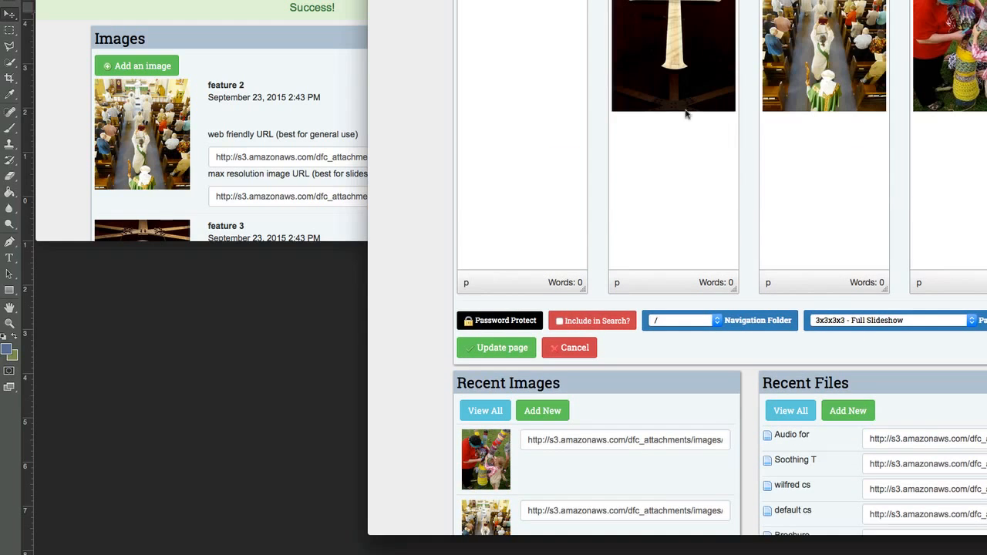
pyautogui.scroll(-3, 467, 498)
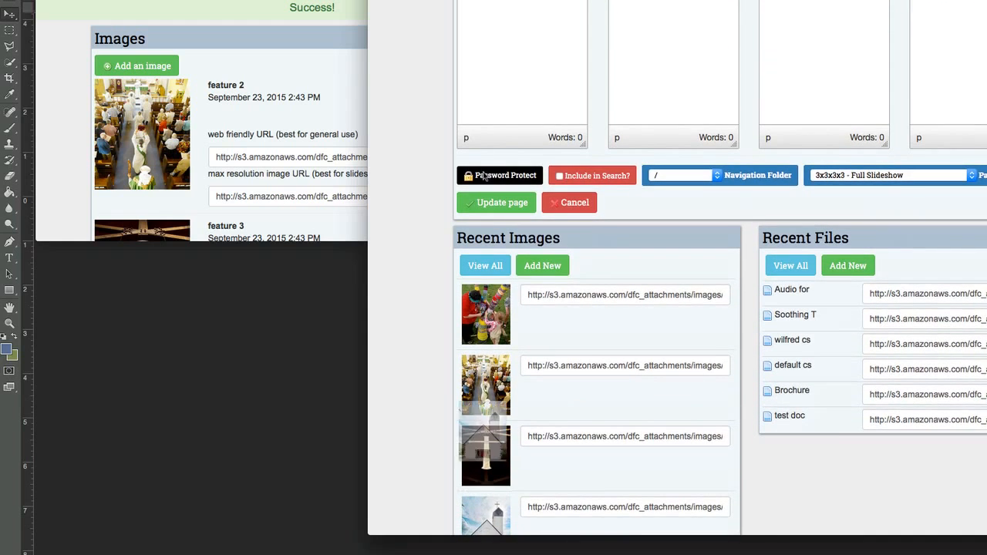
pyautogui.scroll(4, 436, 141)
pyautogui.scroll(3, 436, 141)
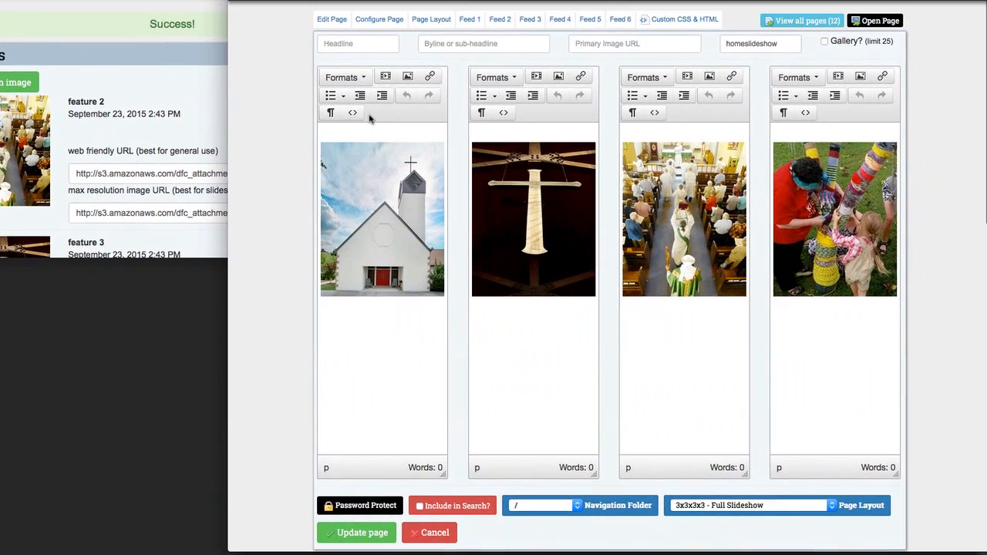
# Remove the empty line above the image in each of the four column editors
pyautogui.click(359, 136)
pyautogui.press('Delete')
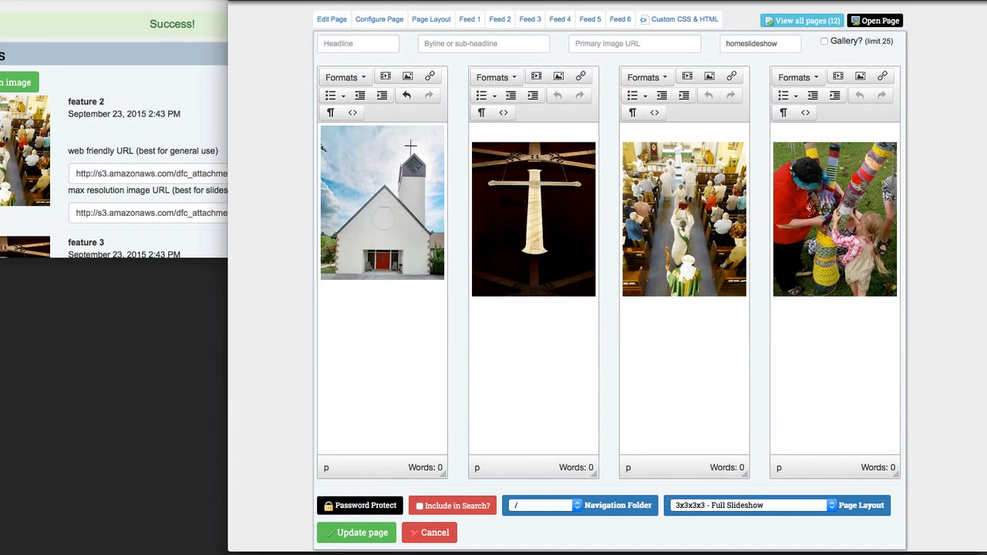
pyautogui.click(495, 132)
pyautogui.press('Delete')
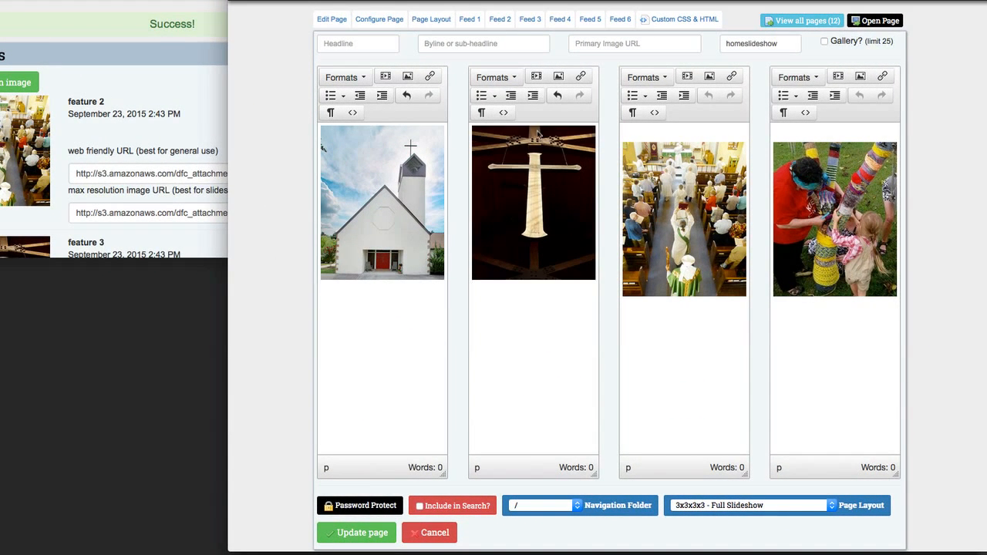
pyautogui.press('Delete')
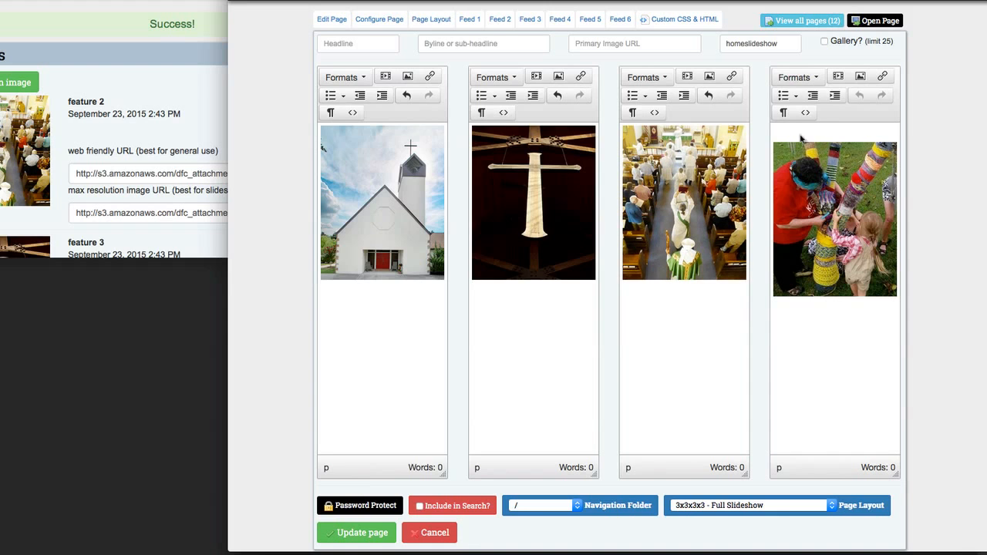
pyautogui.press('Delete')
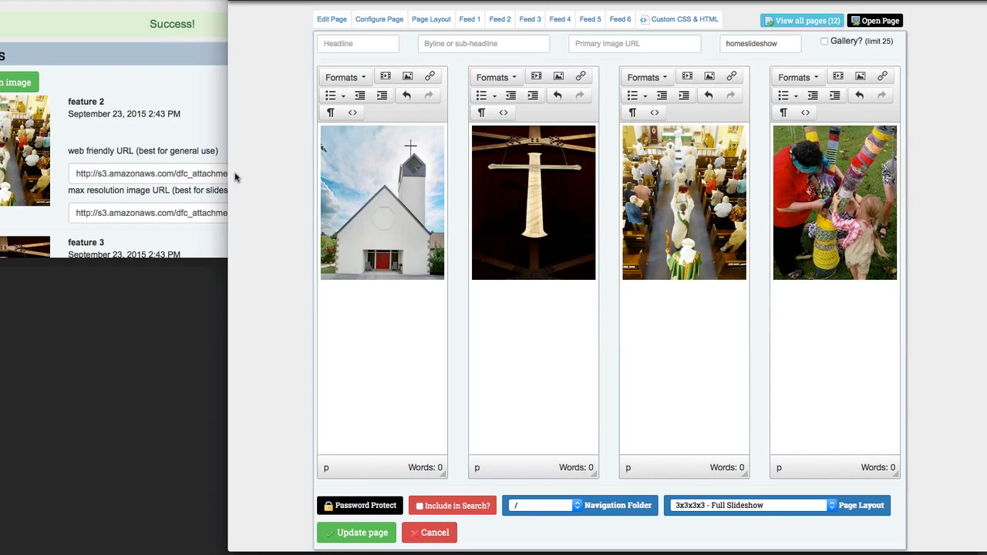
# Set the class of the church image in the first column to 100%
pyautogui.click(354, 190)
pyautogui.click(407, 75)
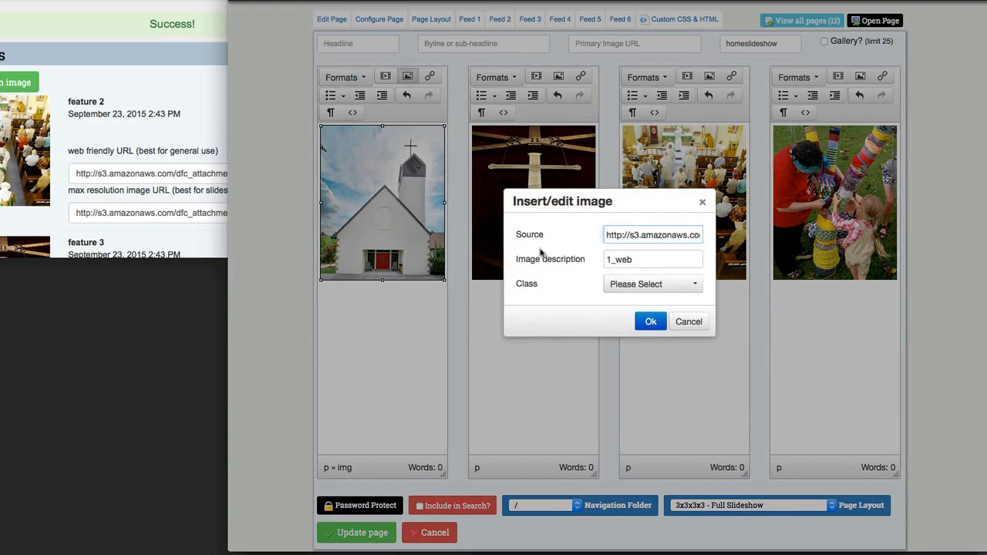
pyautogui.click(636, 284)
pyautogui.click(643, 324)
pyautogui.click(648, 322)
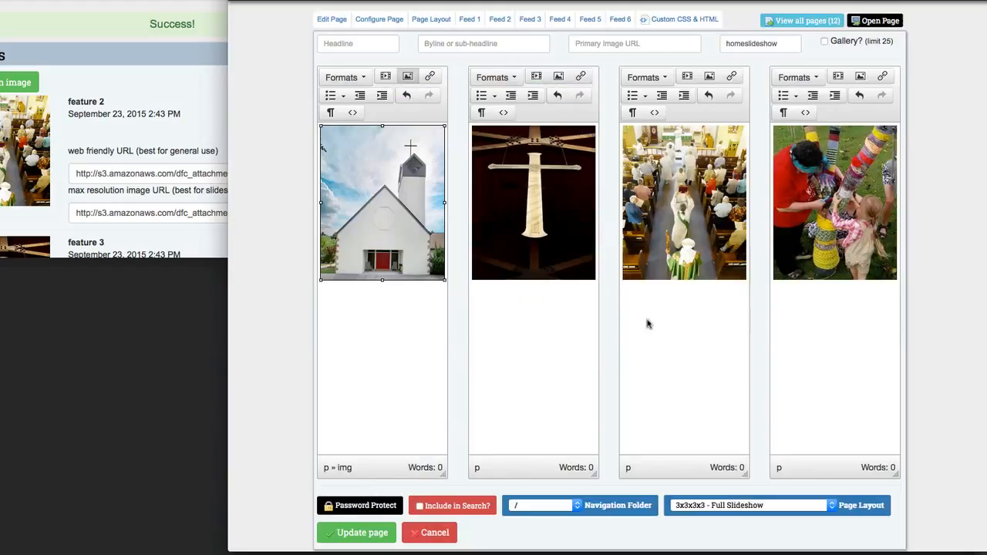
# Set the class of the cross image in the second column to 100%
pyautogui.click(576, 229)
pyautogui.click(559, 75)
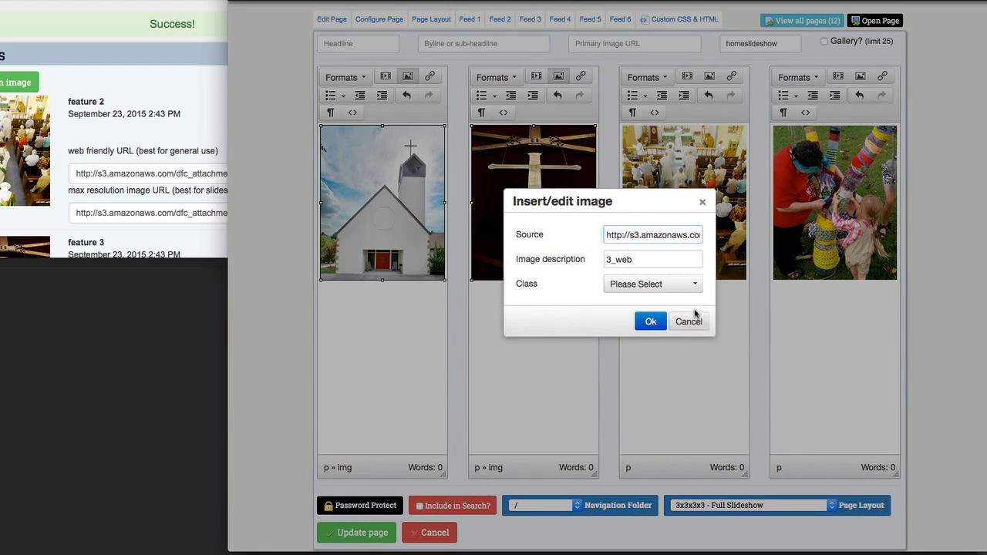
pyautogui.click(652, 284)
pyautogui.click(644, 322)
pyautogui.click(653, 322)
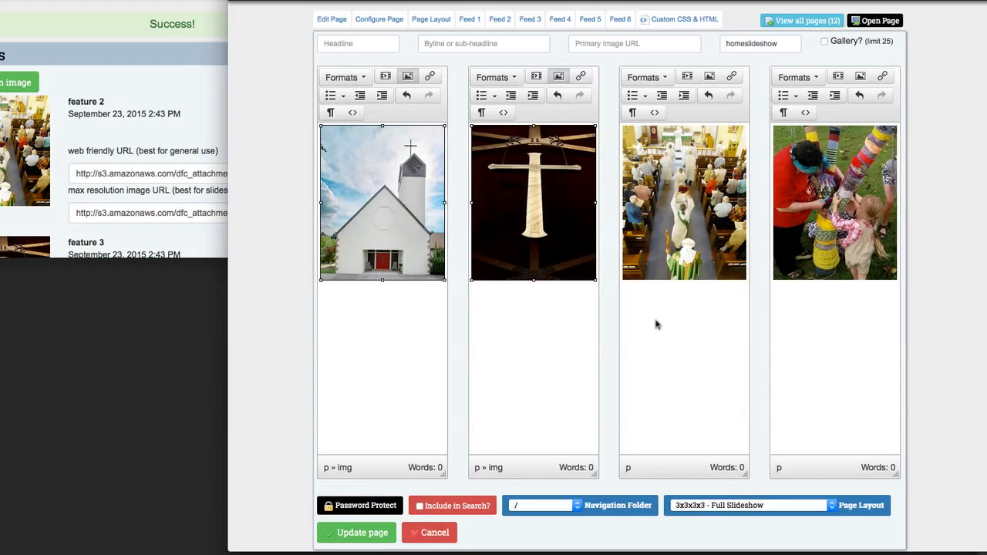
# Set the class of the procession image in the third column to 100%
pyautogui.click(679, 231)
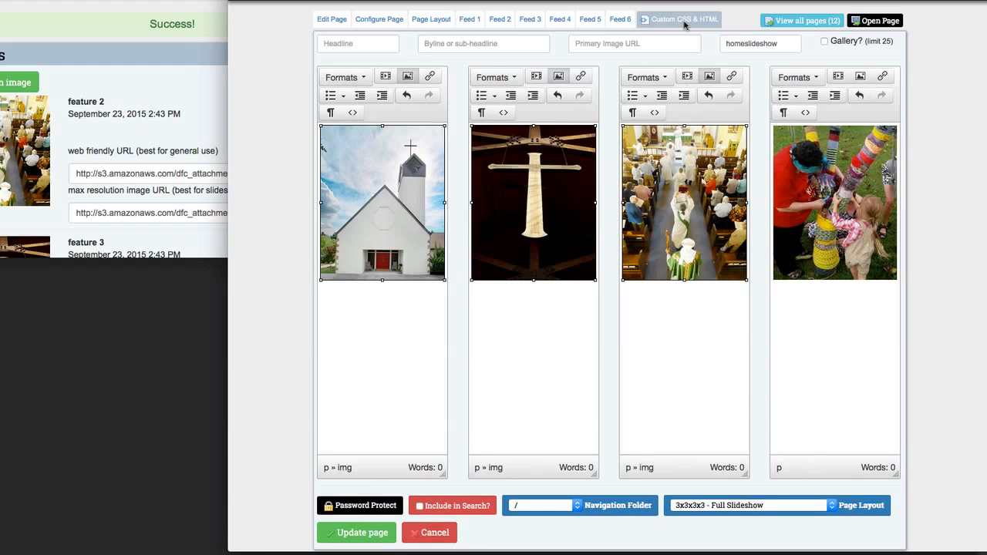
pyautogui.click(709, 76)
pyautogui.click(639, 286)
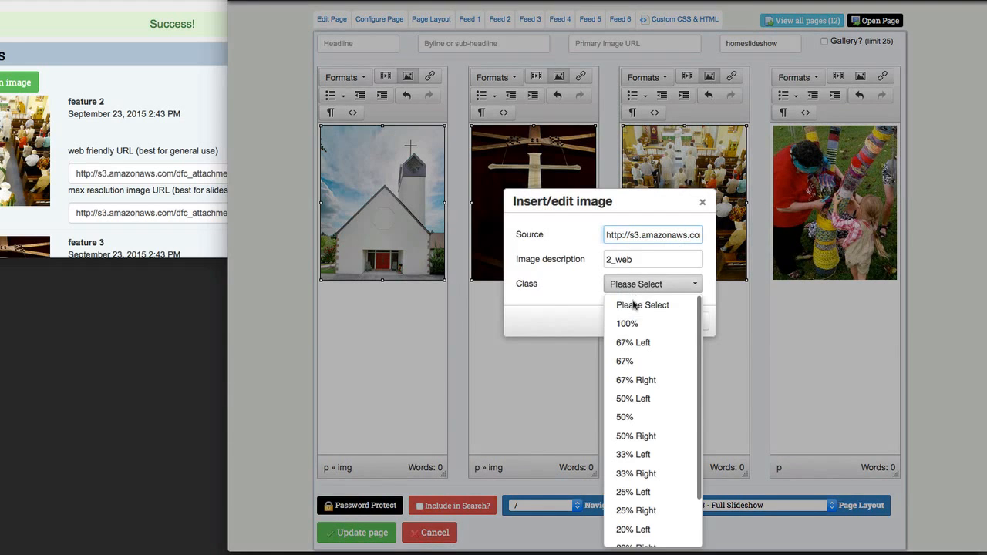
pyautogui.click(629, 324)
pyautogui.click(653, 325)
# Set the class of the yarn-wrapped tree image in the fourth column to 100%
pyautogui.click(835, 222)
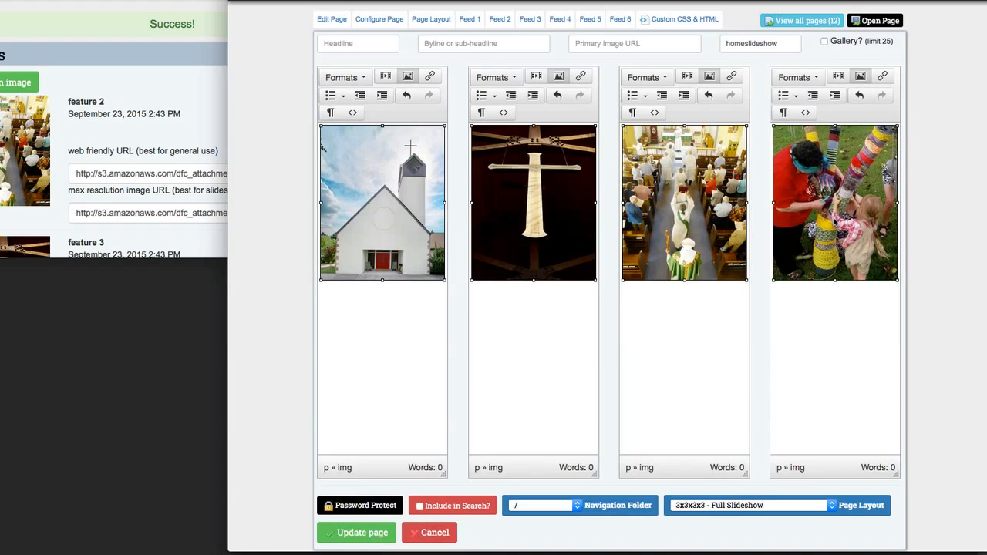
pyautogui.click(861, 75)
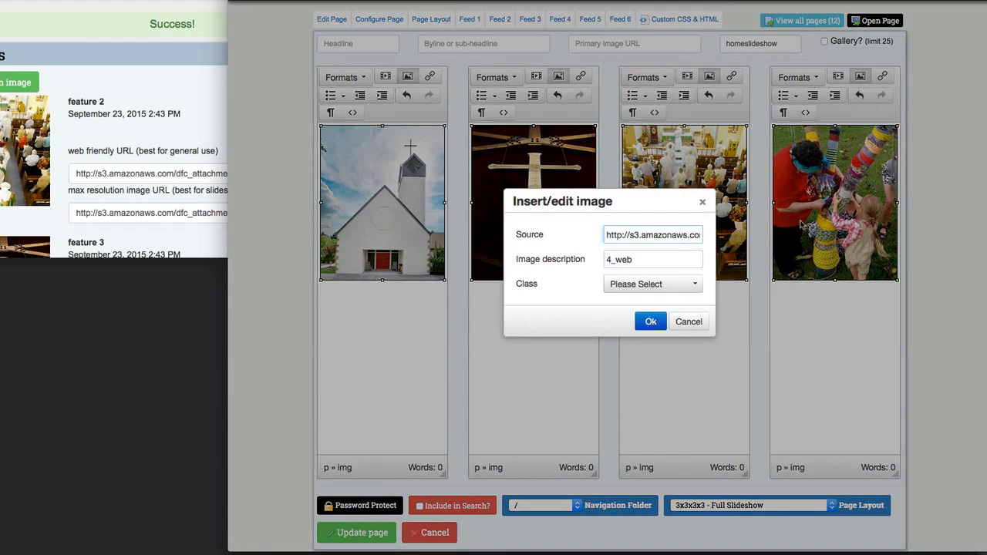
pyautogui.click(671, 285)
pyautogui.click(639, 324)
pyautogui.click(650, 322)
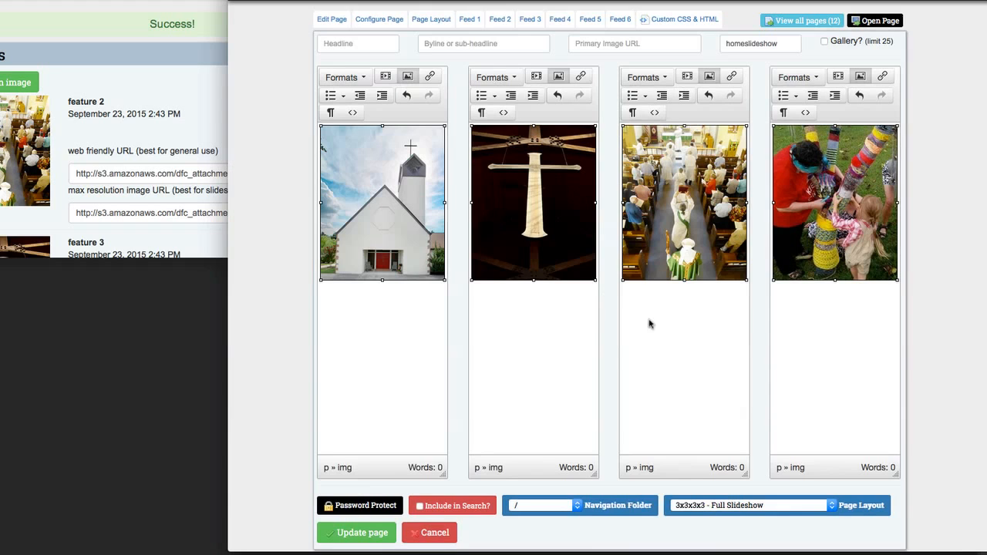
# Save the updated home page, then open the live page and reload it
pyautogui.scroll(-1, 313, 441)
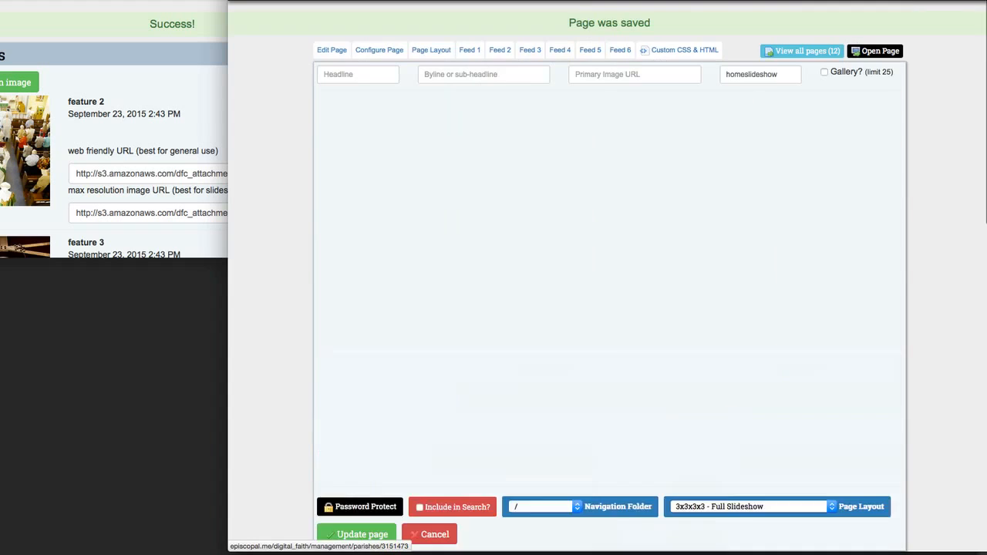
pyautogui.click(875, 51)
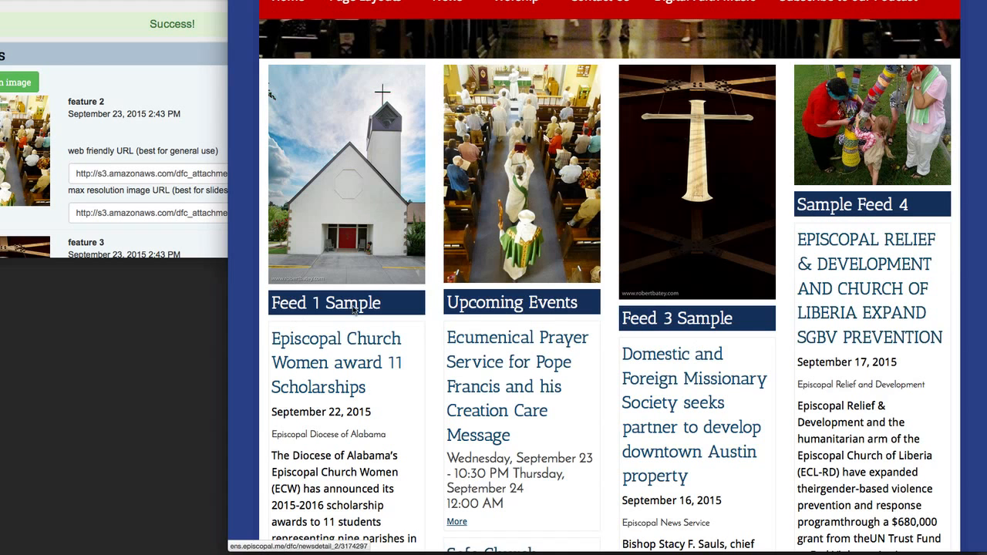
pyautogui.press('super+r')
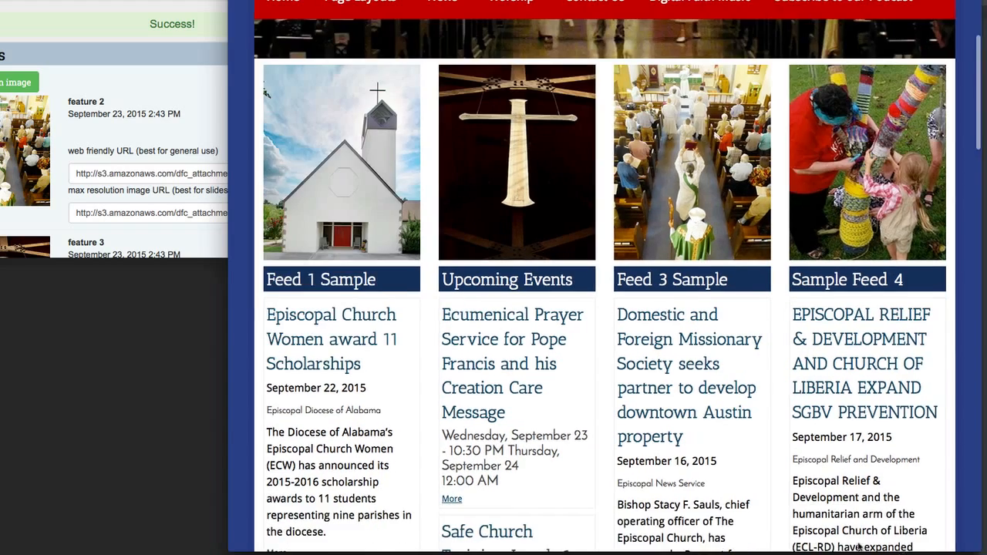
# Narrow and widen the browser window to check how the four columns line up at different widths
pyautogui.moveTo(985, 552); pyautogui.dragTo(775, 536)
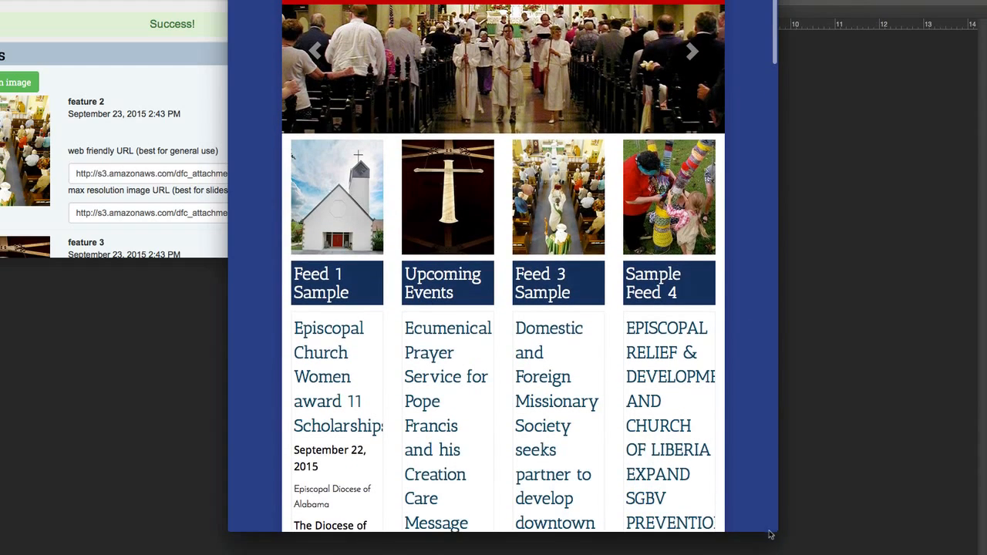
pyautogui.moveTo(768, 532); pyautogui.dragTo(986, 517)
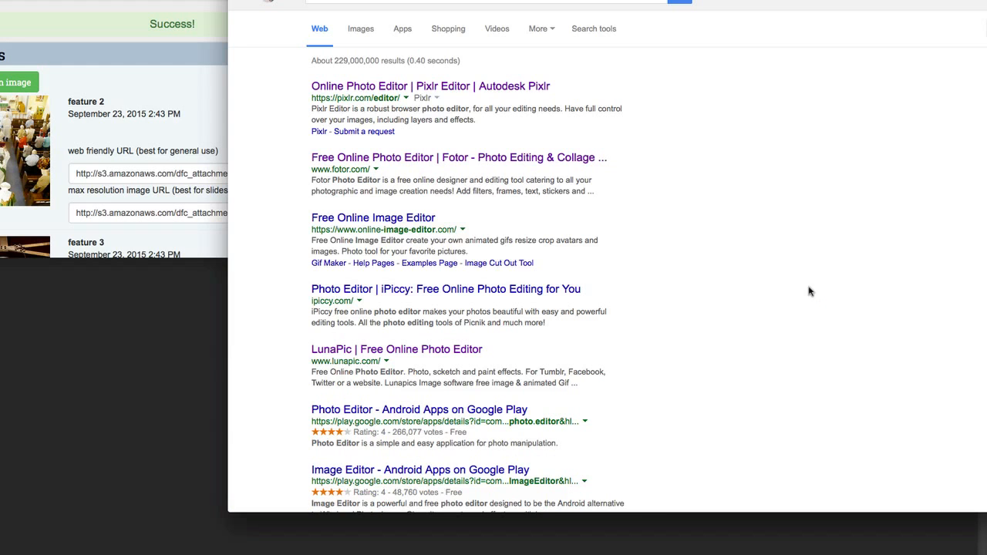
# Open Pixlr Editor from the "image editor" search results and load the feature 2, feature 3 and feature 1 images from their URLs
pyautogui.click(400, 29)
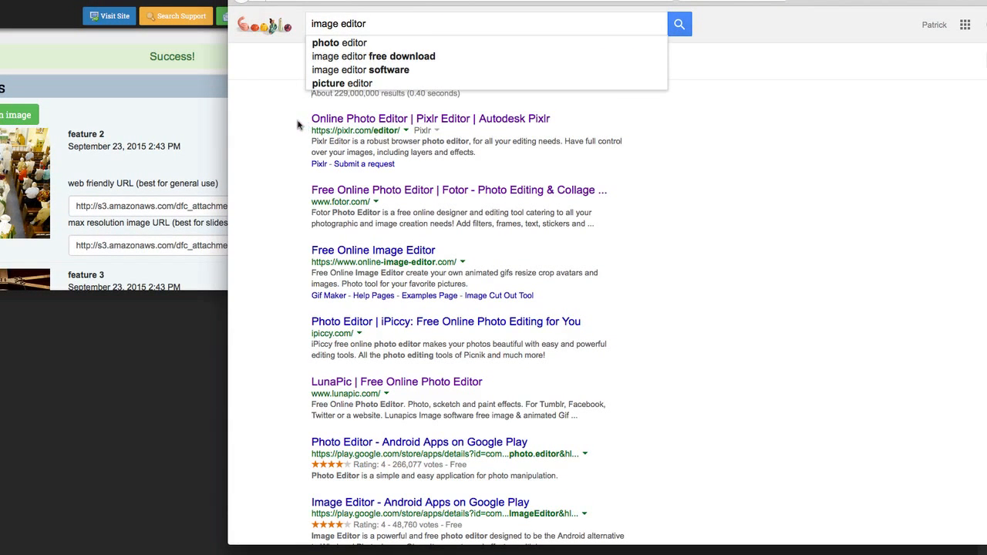
pyautogui.click(356, 120)
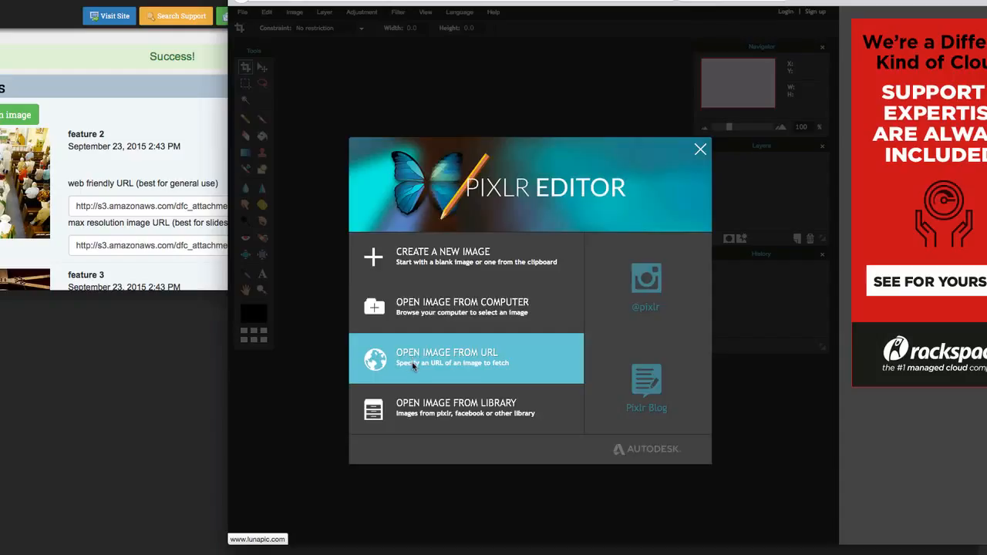
pyautogui.click(412, 366)
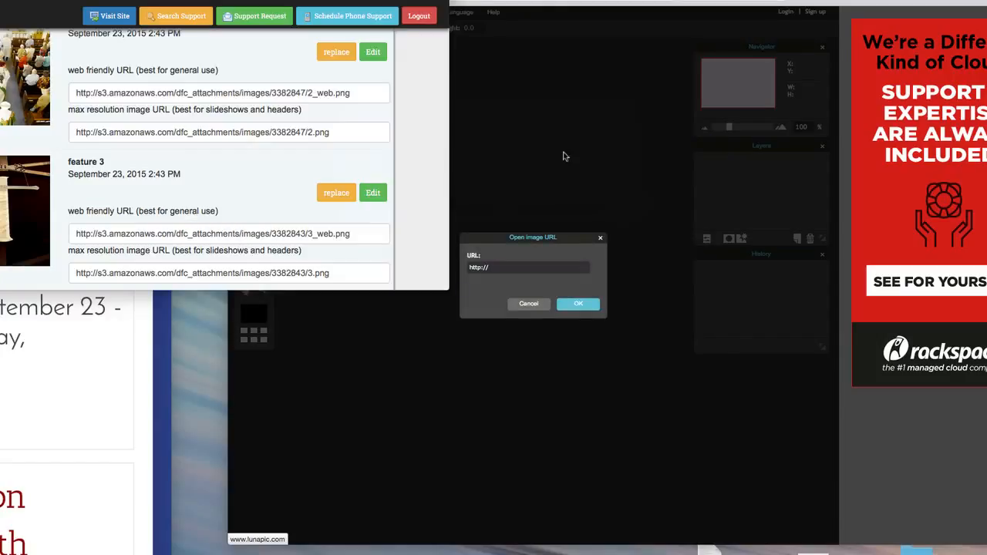
pyautogui.click(565, 154)
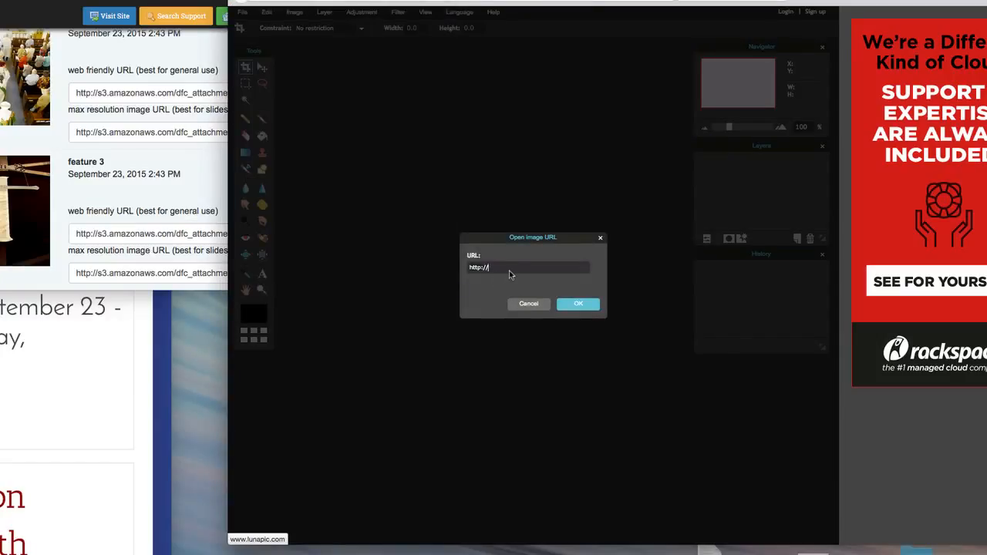
pyautogui.click(510, 271)
pyautogui.hotkey('ctrl', 'a')
pyautogui.hotkey('ctrl', 'v')
pyautogui.click(583, 307)
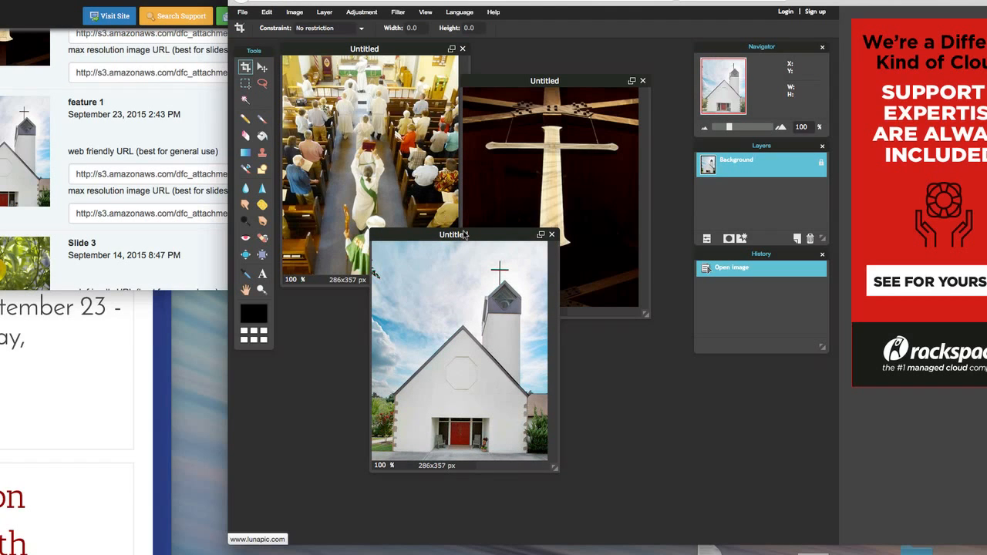
# Set the canvas height of the church image to 400 pixels
pyautogui.click(294, 13)
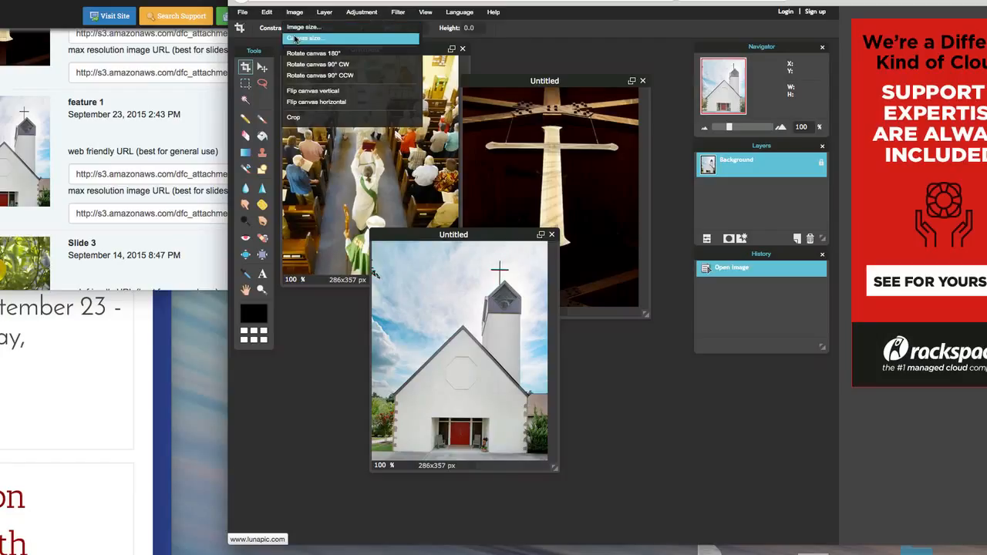
pyautogui.click(294, 39)
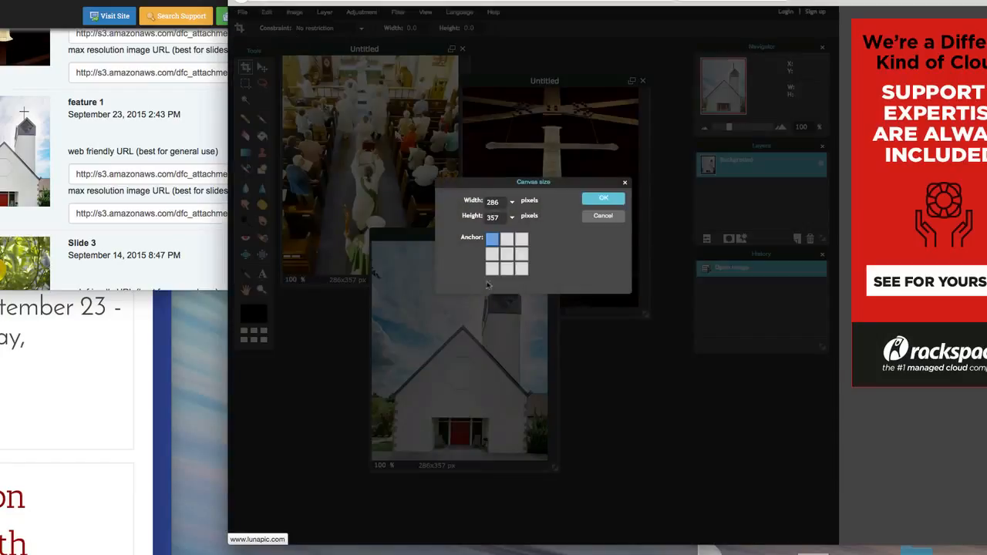
pyautogui.click(513, 218)
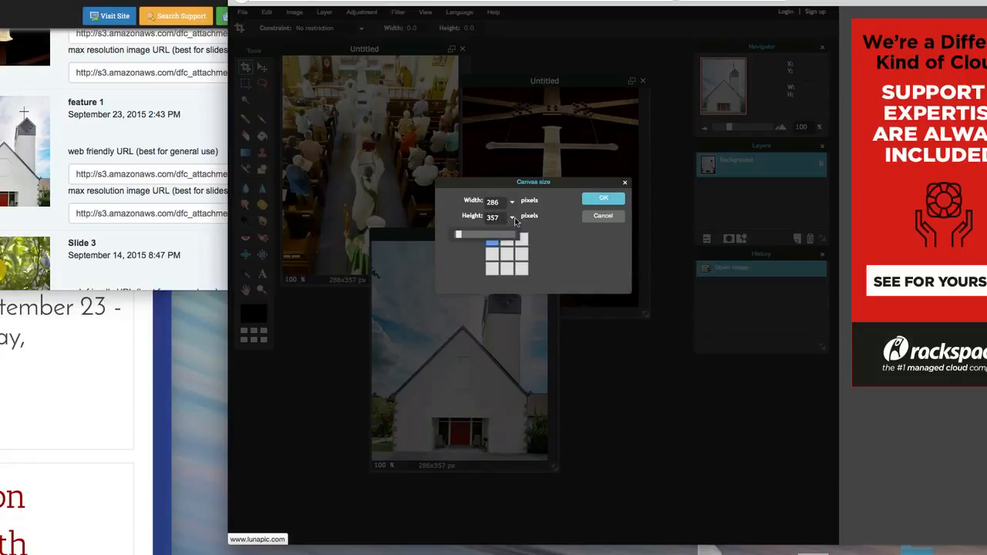
pyautogui.moveTo(474, 236); pyautogui.dragTo(495, 224)
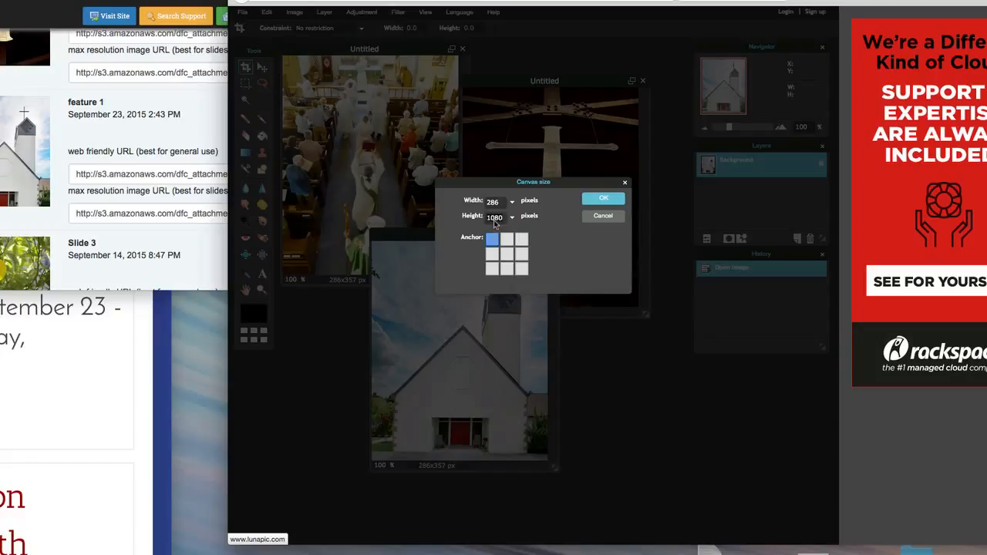
pyautogui.press('BackSpace')
pyautogui.click(600, 199)
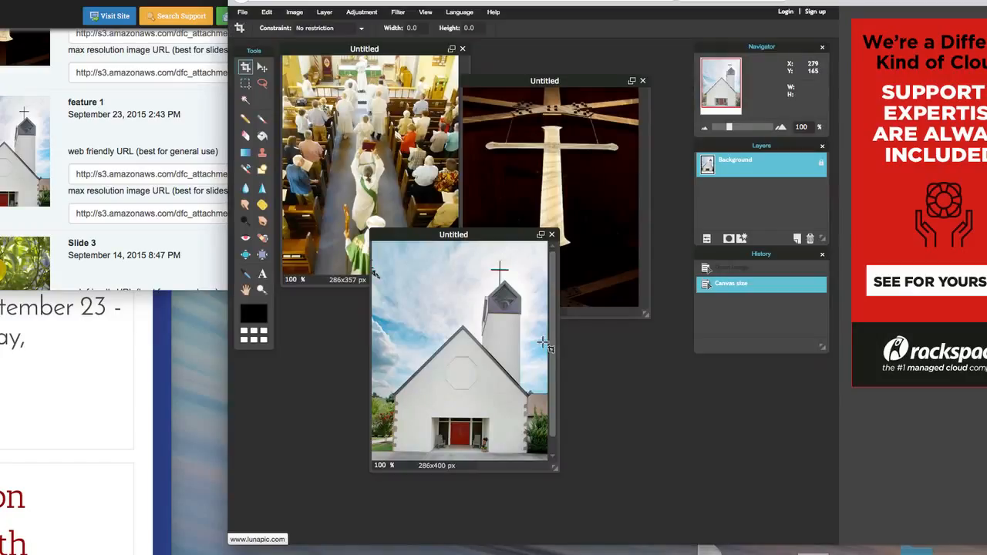
pyautogui.click(243, 13)
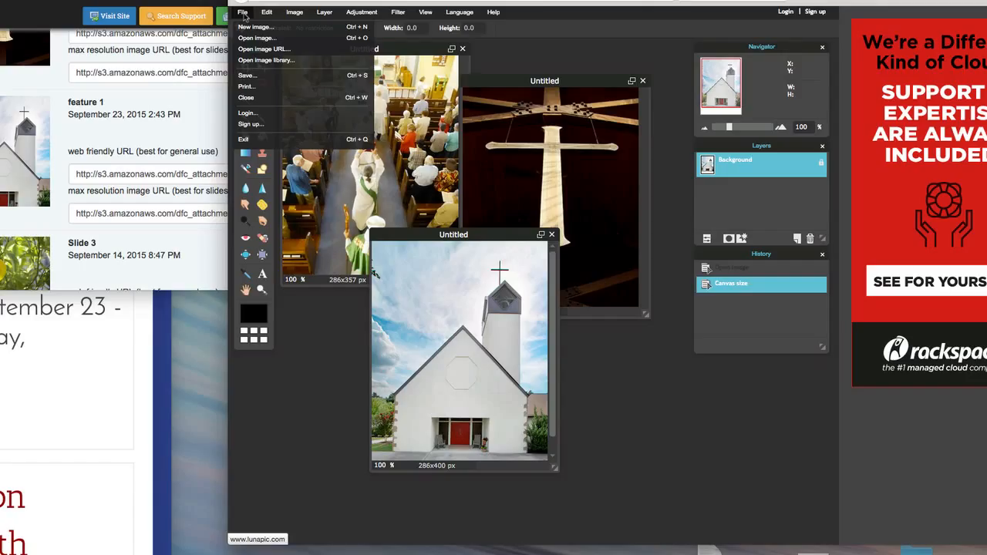
pyautogui.click(245, 76)
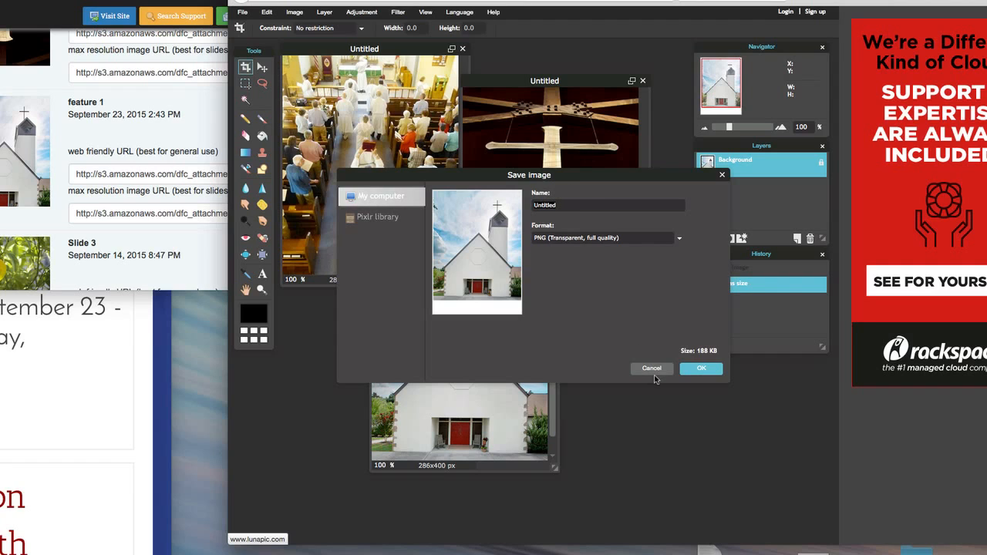
pyautogui.click(701, 368)
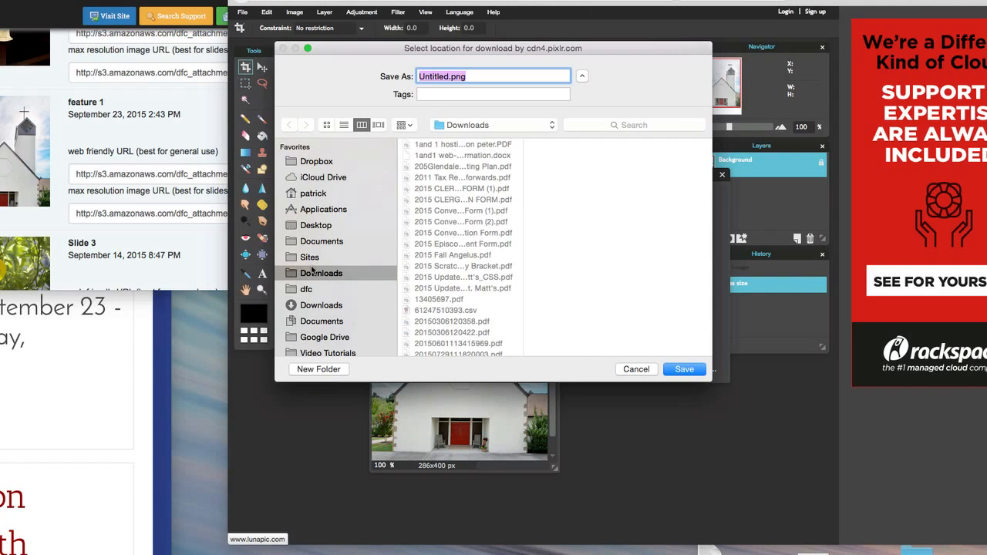
pyautogui.click(634, 374)
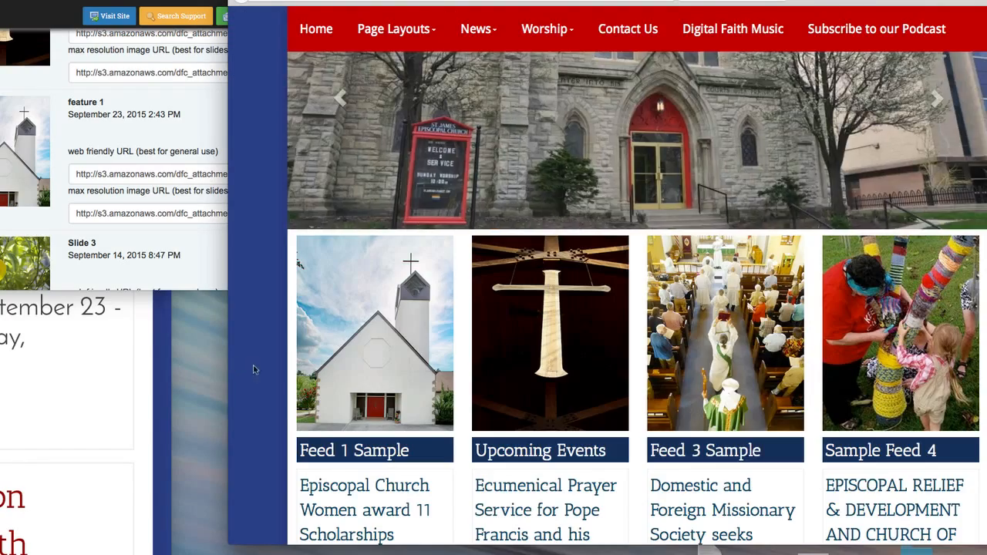
# Return to the live home page and examine the four feed columns and their images, including with the browser window narrowed and widened
pyautogui.scroll(3, 256, 369)
pyautogui.scroll(-4, 257, 369)
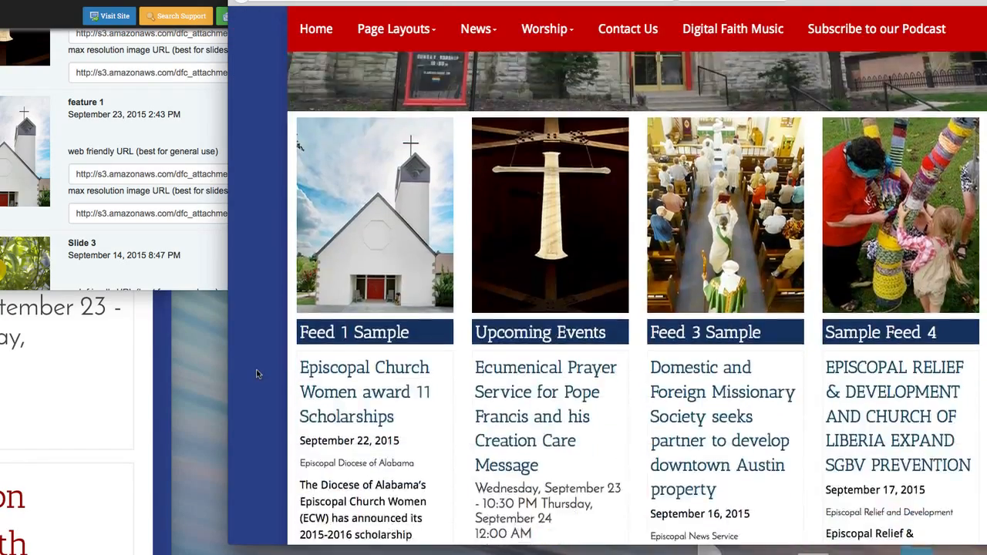
pyautogui.scroll(-5, 256, 369)
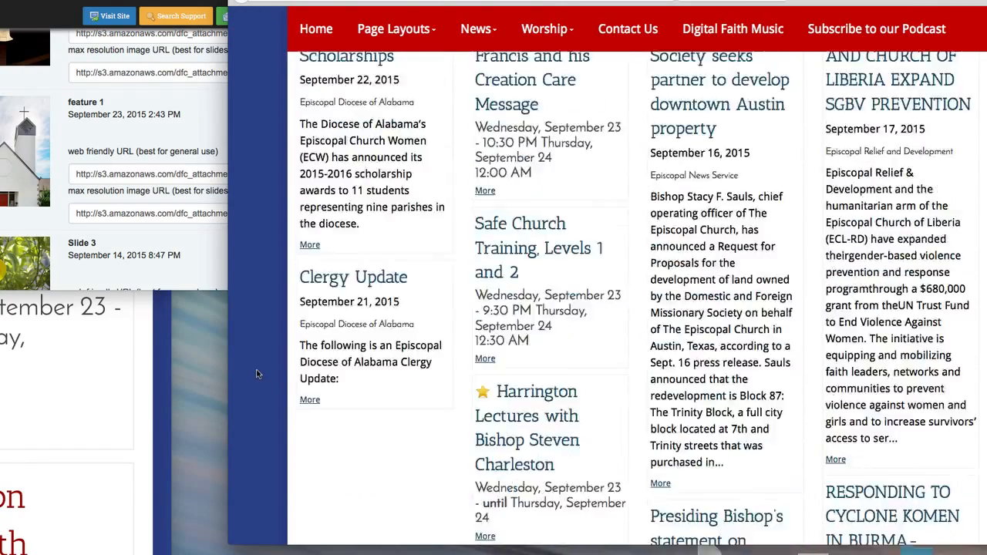
pyautogui.scroll(5, 256, 369)
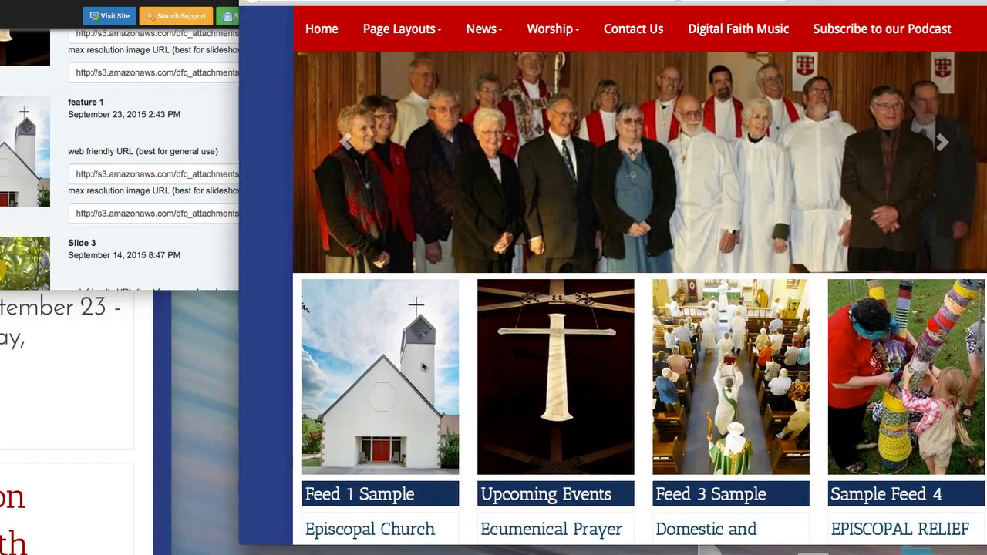
pyautogui.moveTo(230, 371); pyautogui.dragTo(526, 359)
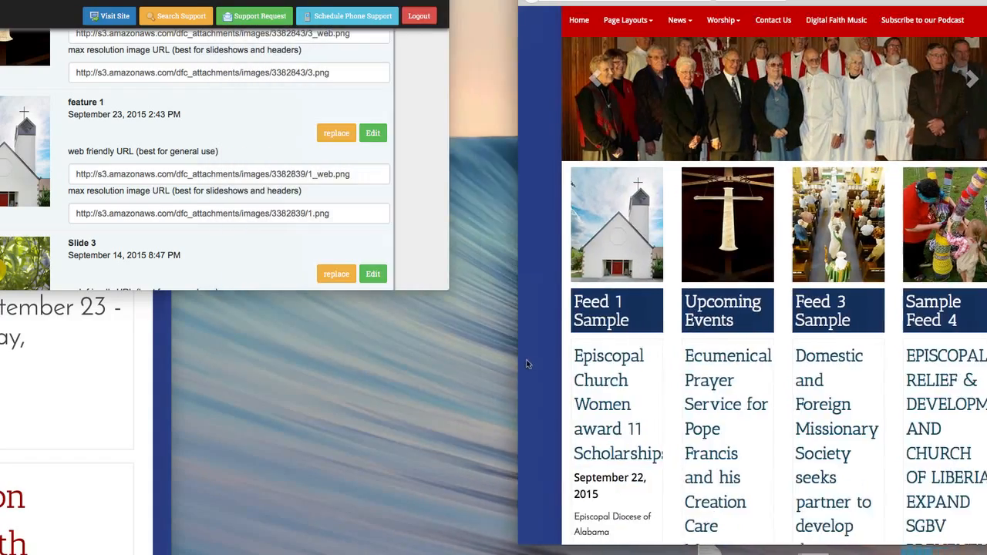
pyautogui.moveTo(453, 361); pyautogui.dragTo(104, 376)
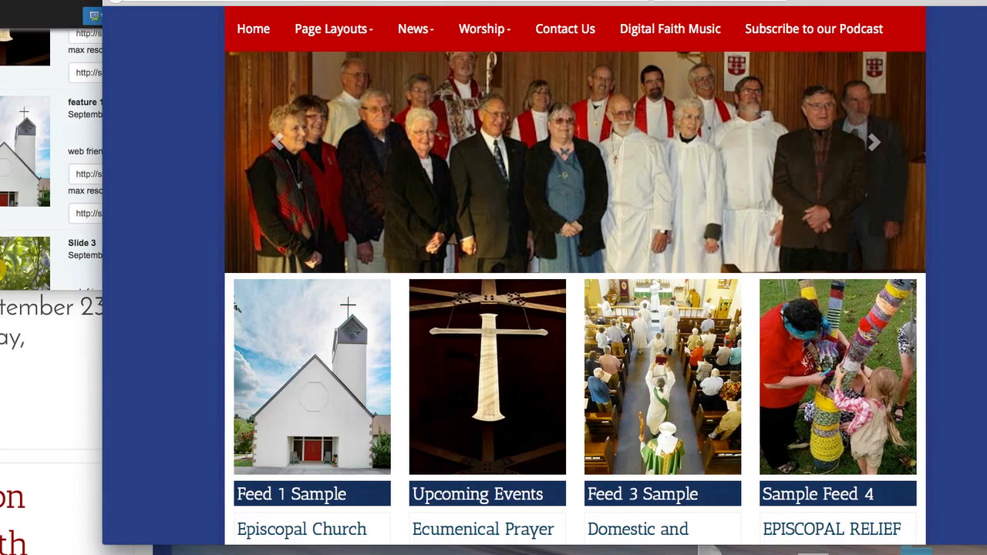